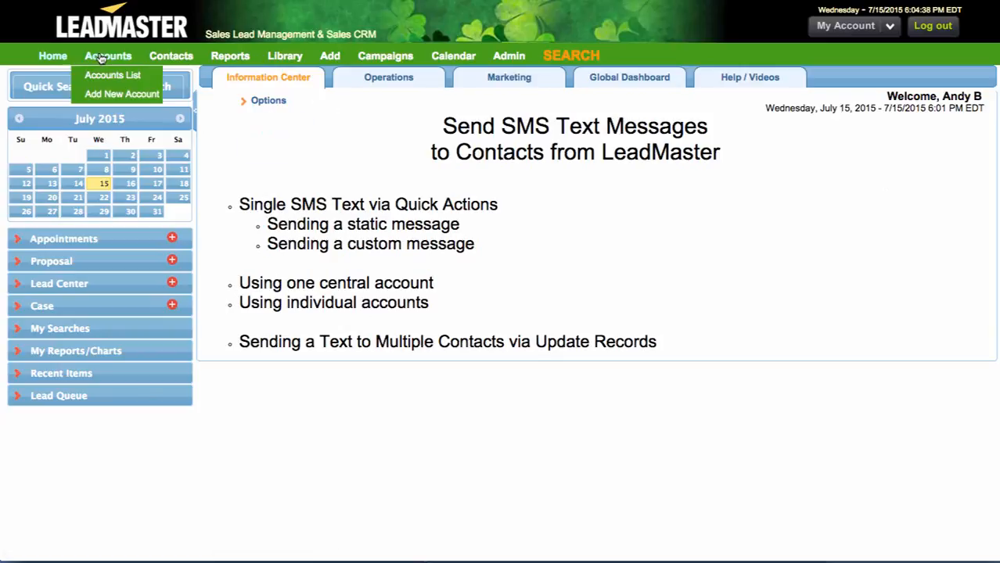
Open the webmail.homebaseli.com account record and examine its Followup Quick Actions for sending static and custom text messages.
click(101, 58)
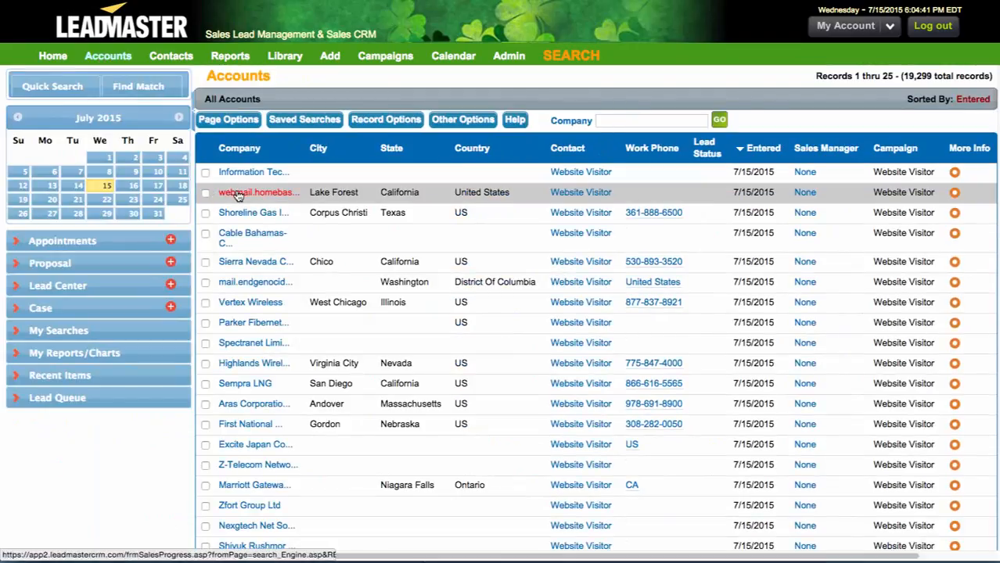
click(236, 194)
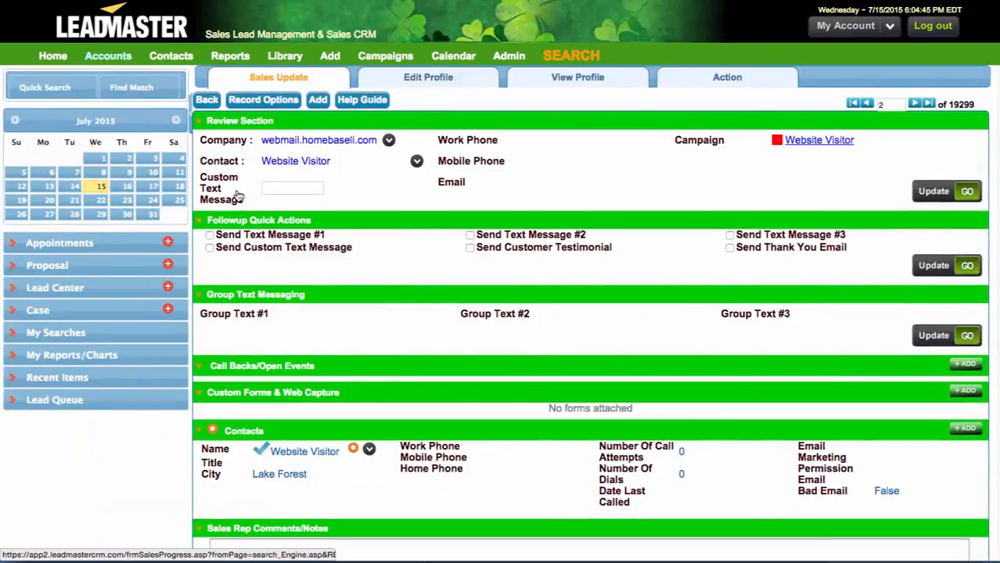
drag(207, 221, 312, 222)
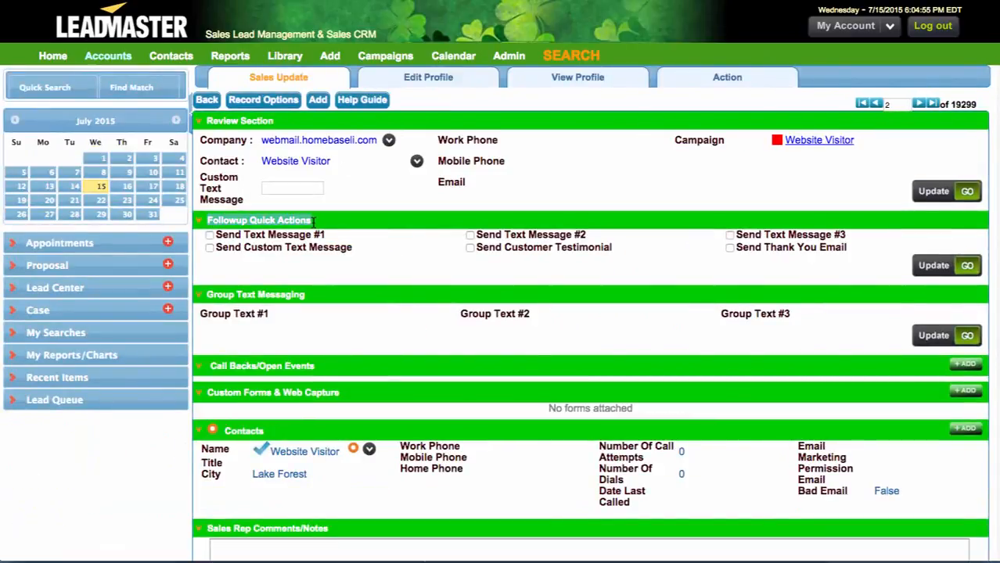
drag(217, 235, 331, 235)
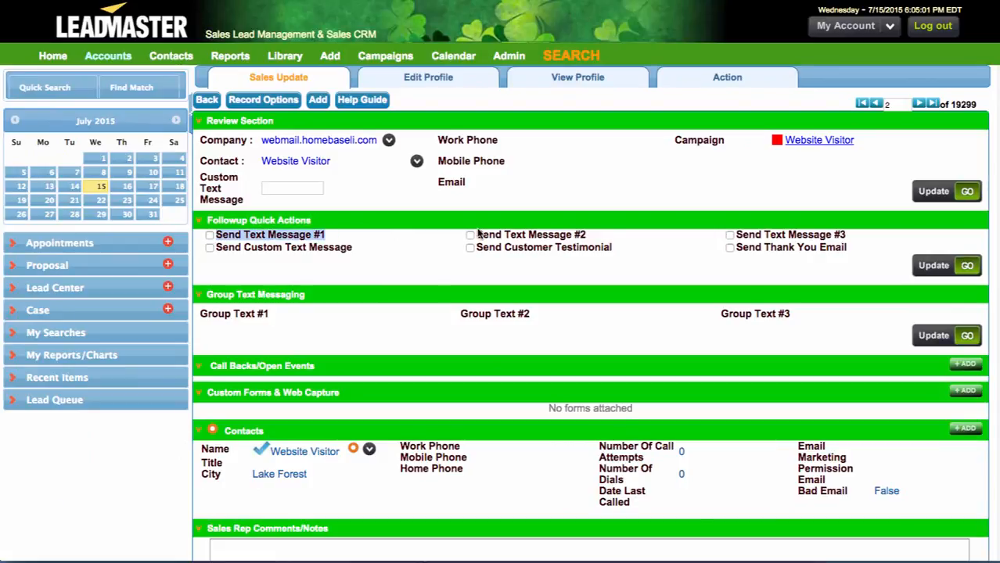
drag(471, 235, 603, 229)
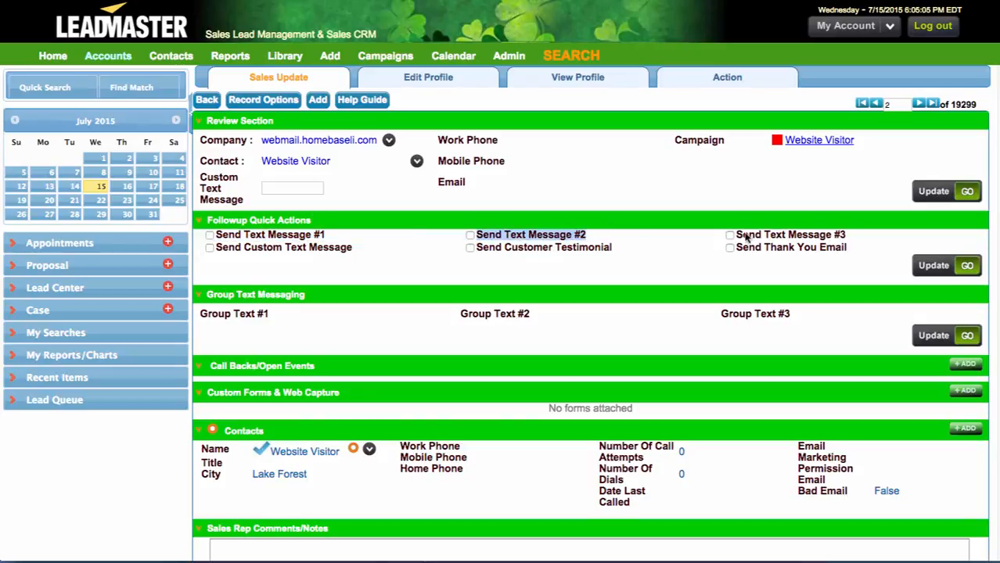
drag(730, 236, 850, 233)
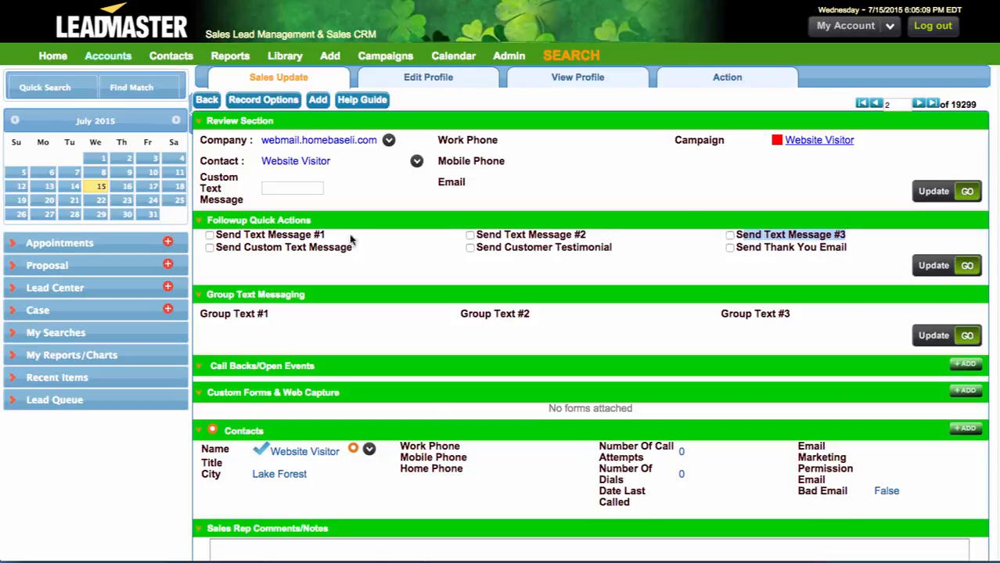
drag(216, 248, 352, 250)
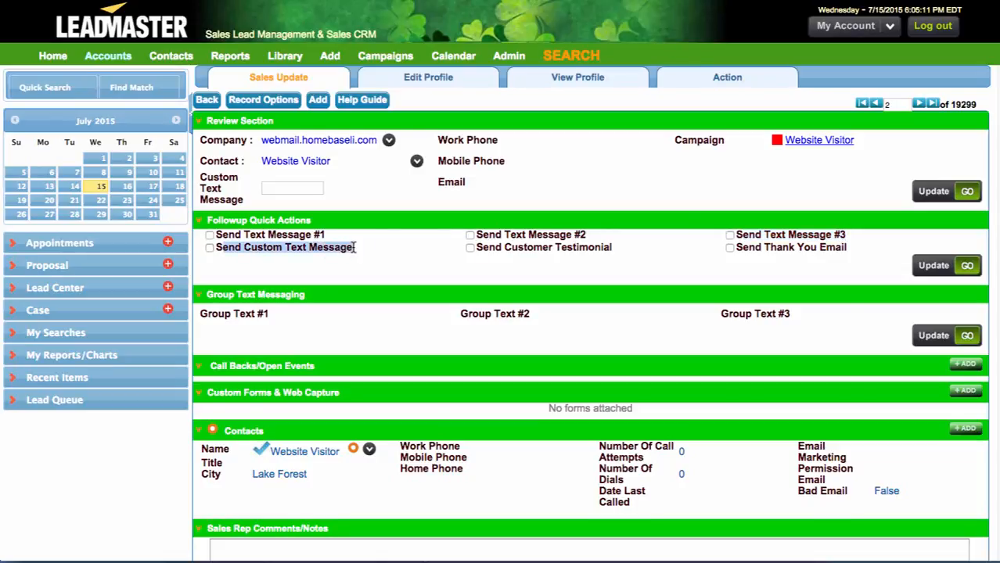
click(335, 248)
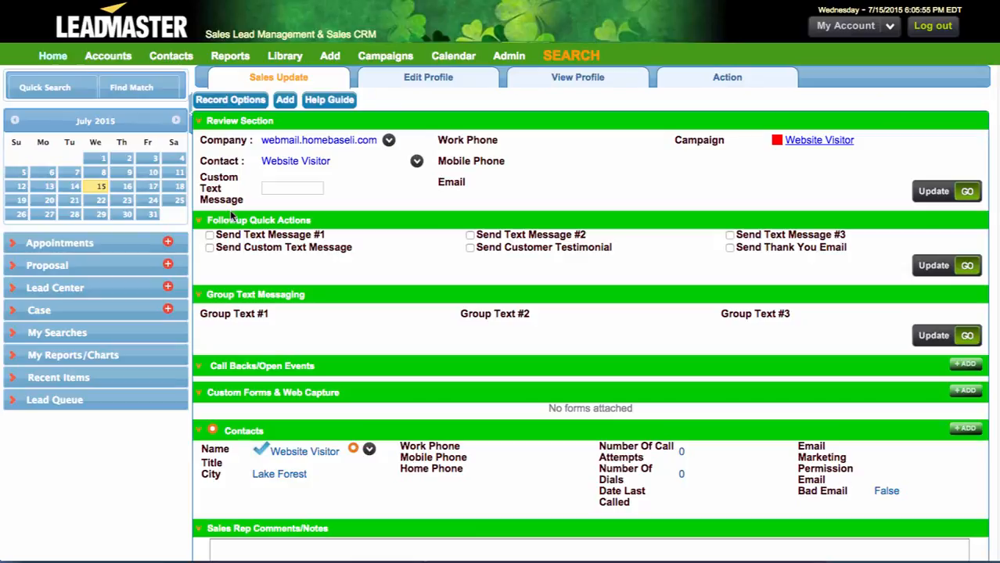
Customize the Sales Update page by relabelling the Send Text Message #1 quick action as Send Rate Update Text.
mouse_move(510, 53)
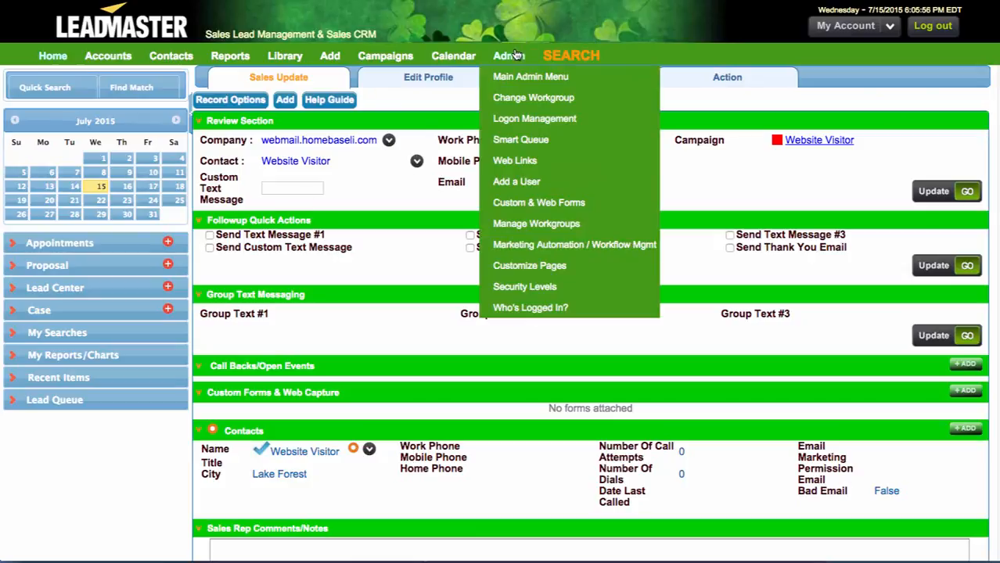
click(523, 264)
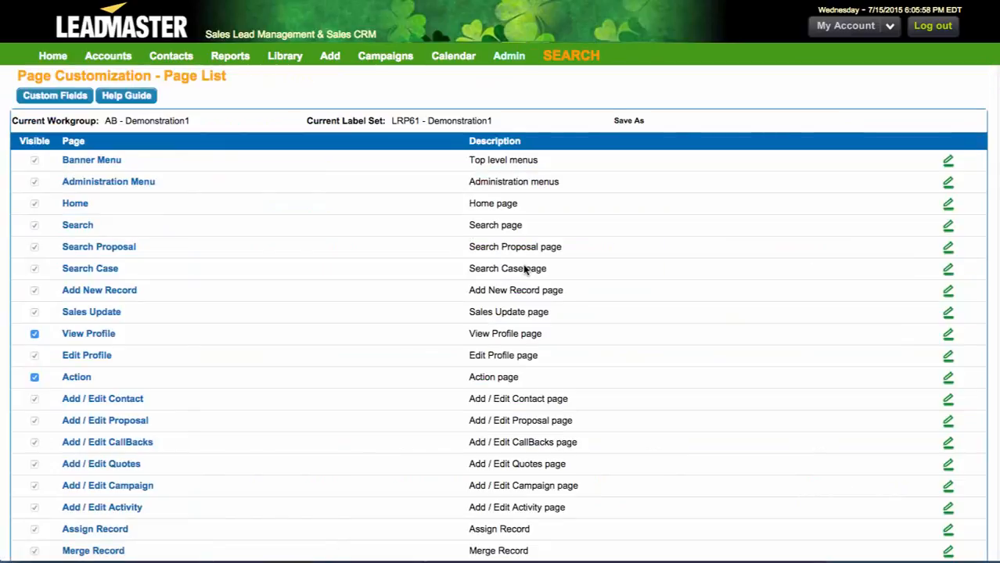
click(99, 314)
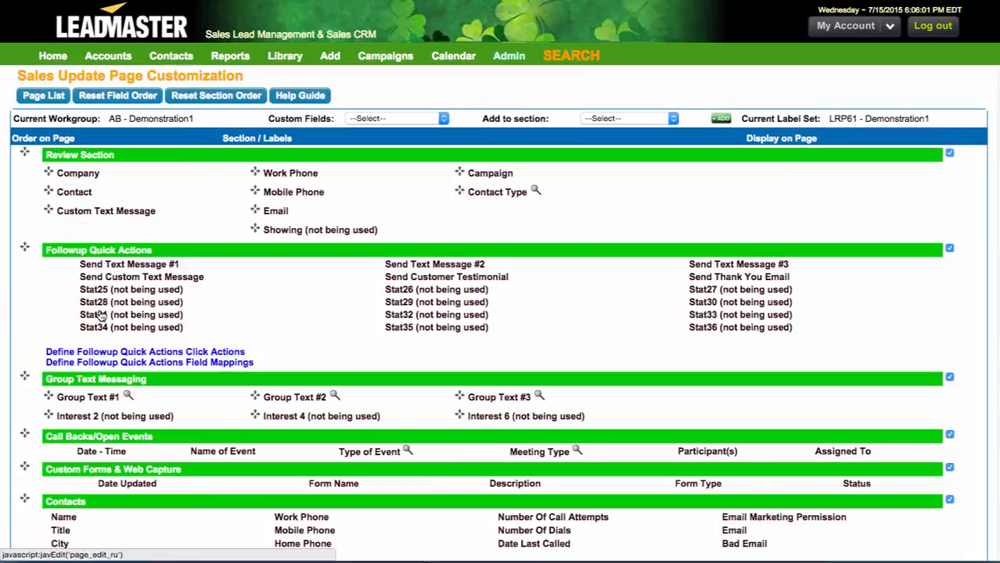
click(137, 266)
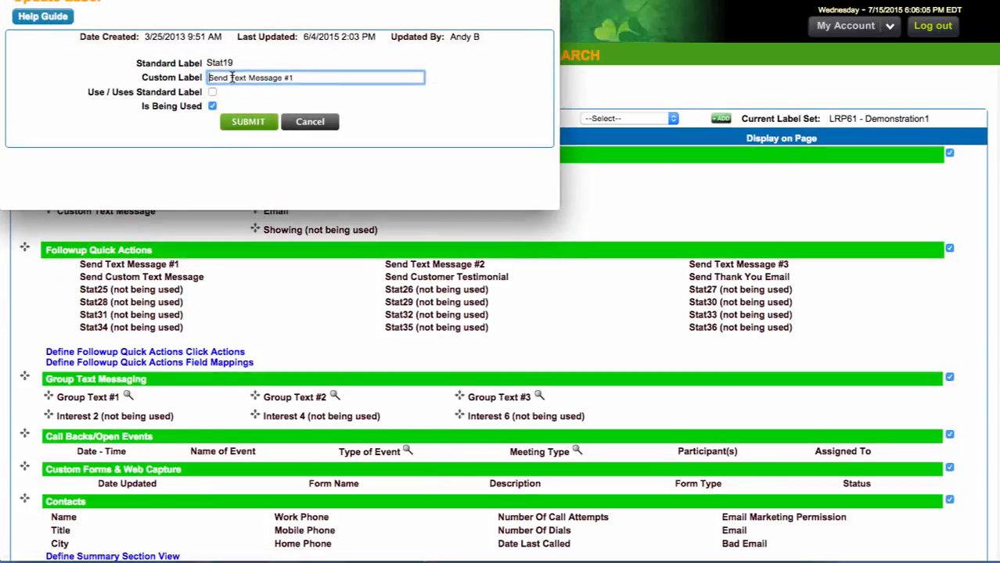
drag(231, 78, 371, 83)
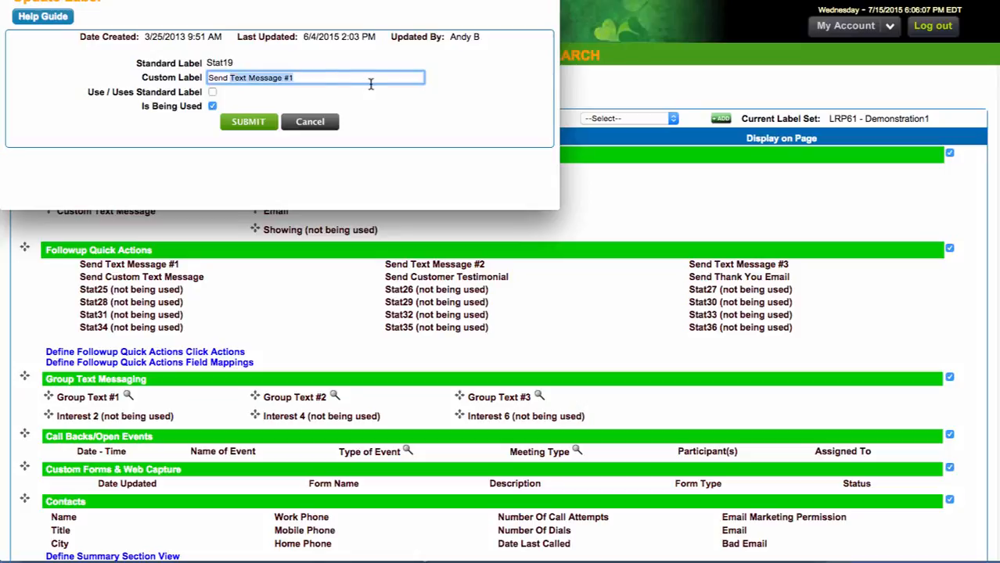
text(Rate Update Text)
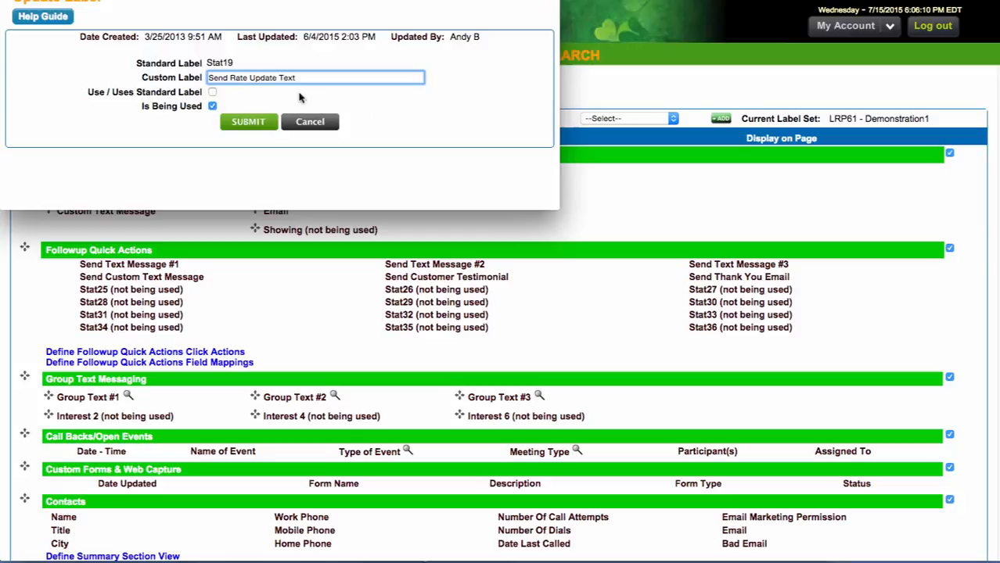
click(255, 122)
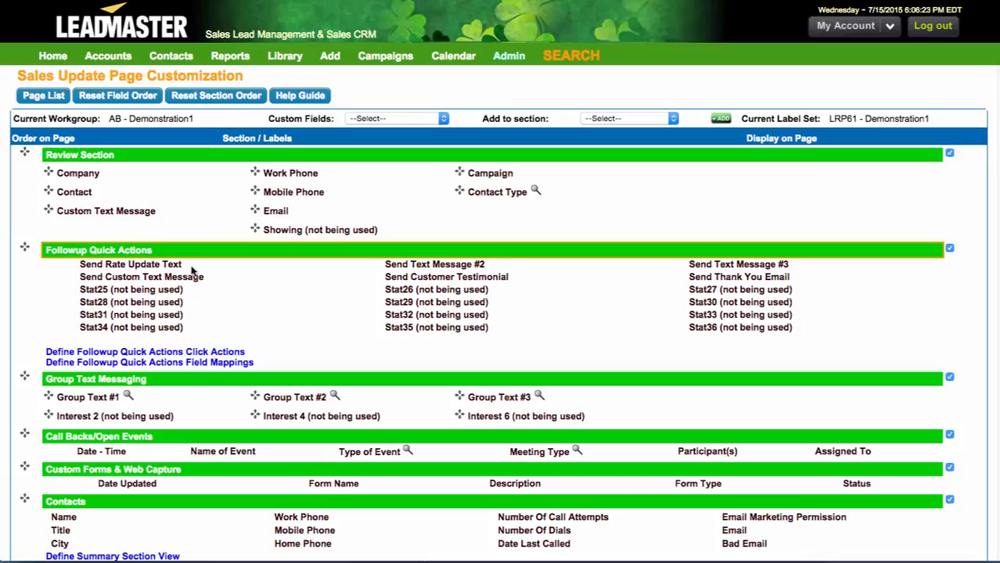
Open the marketing automation rule Send Text Message #1 (static - central account) for editing.
click(515, 60)
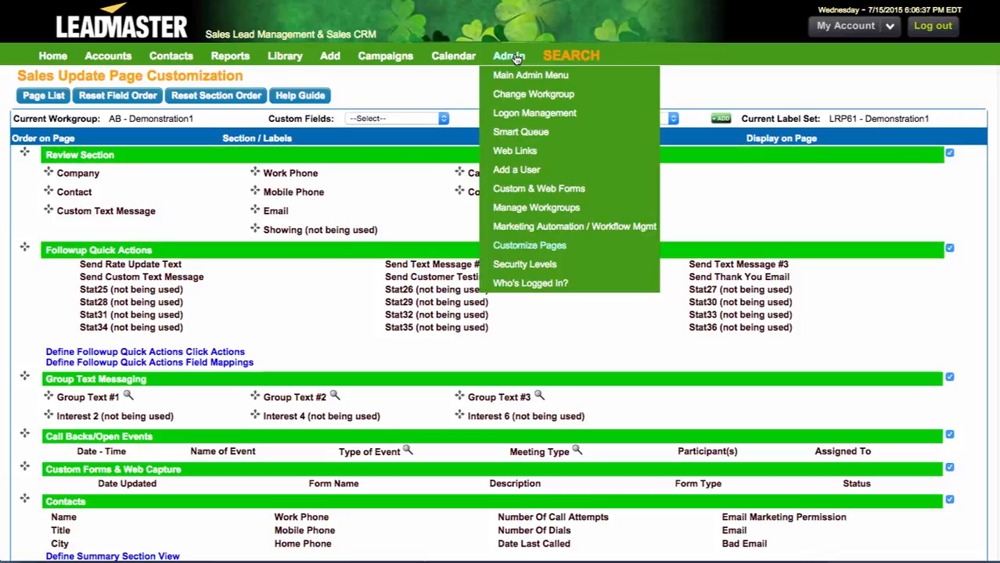
click(556, 228)
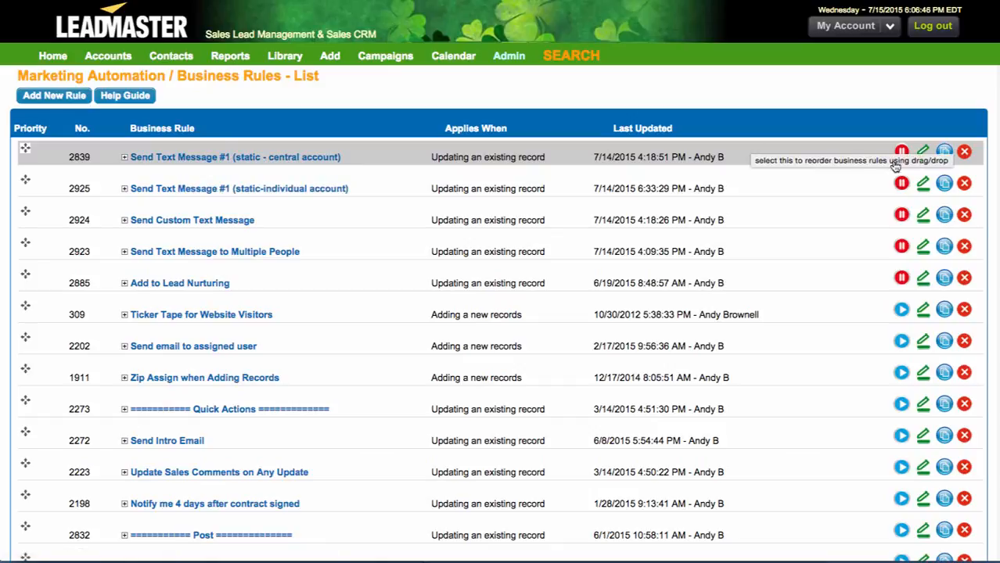
click(924, 153)
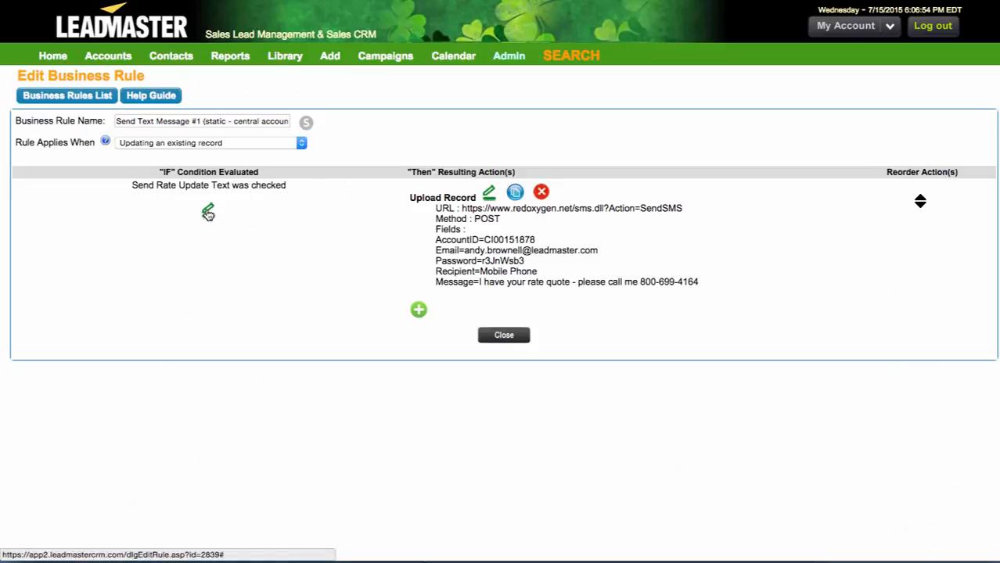
click(208, 211)
click(230, 69)
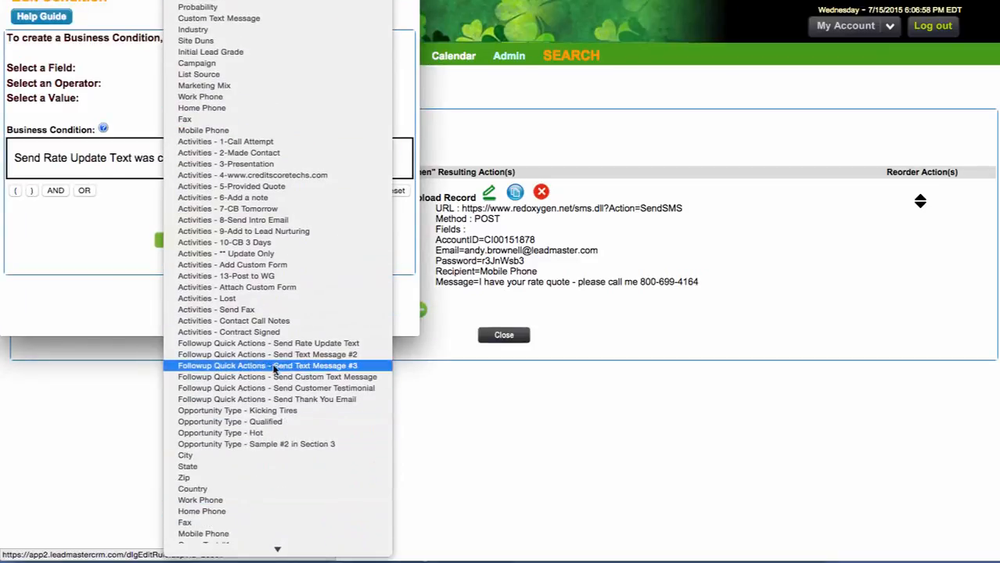
click(275, 341)
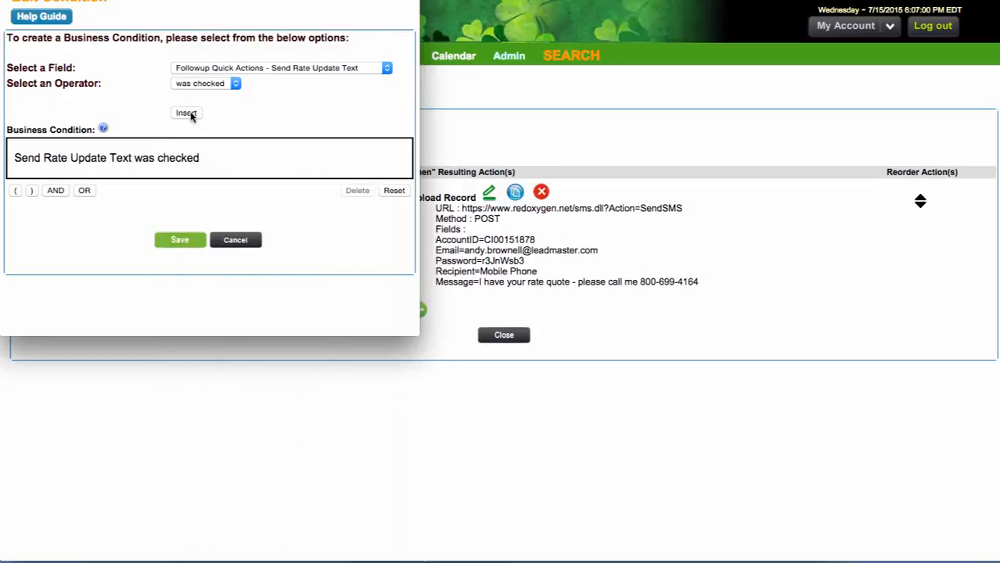
click(240, 243)
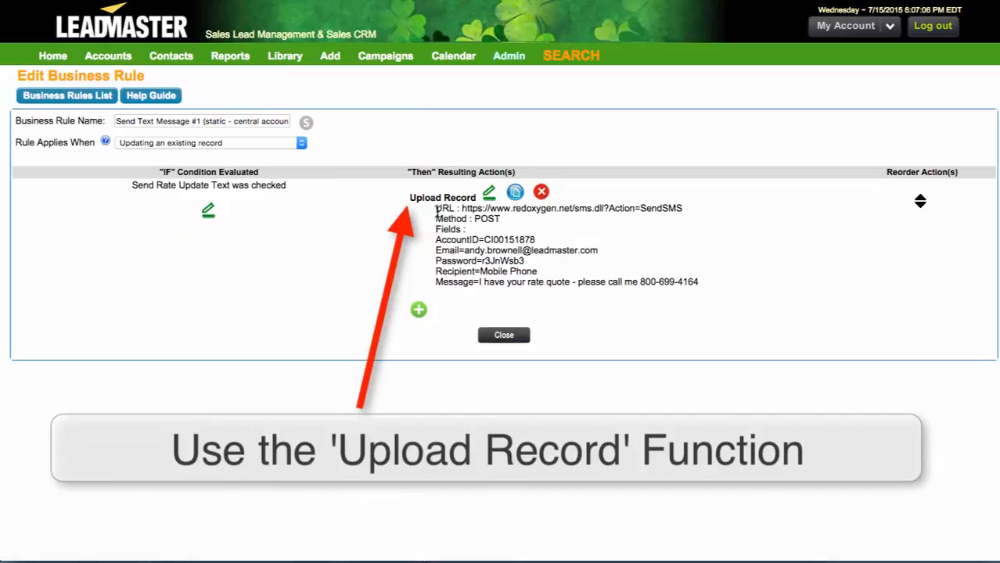
Open the rule's Upload Record action for editing and examine its URL, account credentials, recipient and message fields.
drag(435, 209, 695, 201)
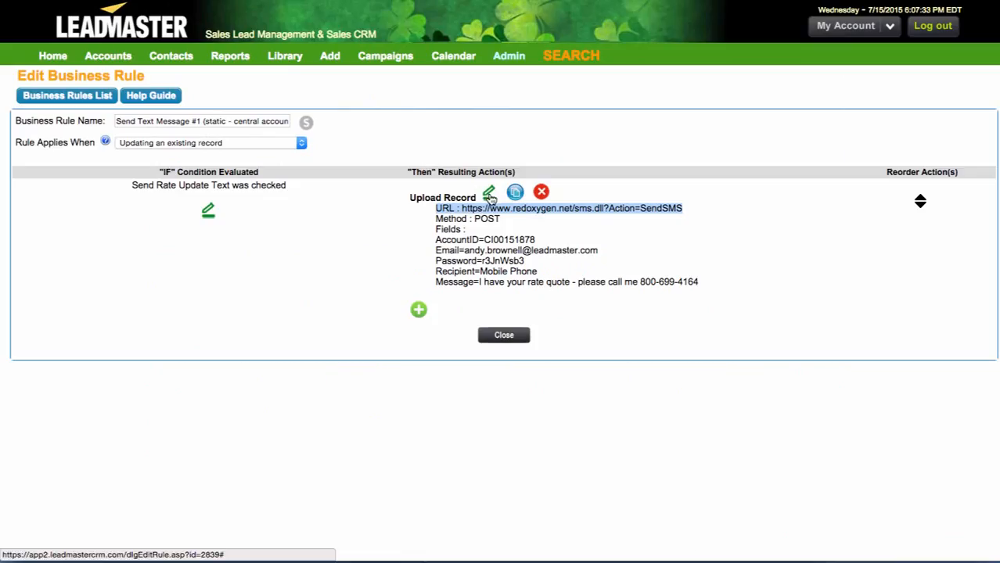
click(489, 196)
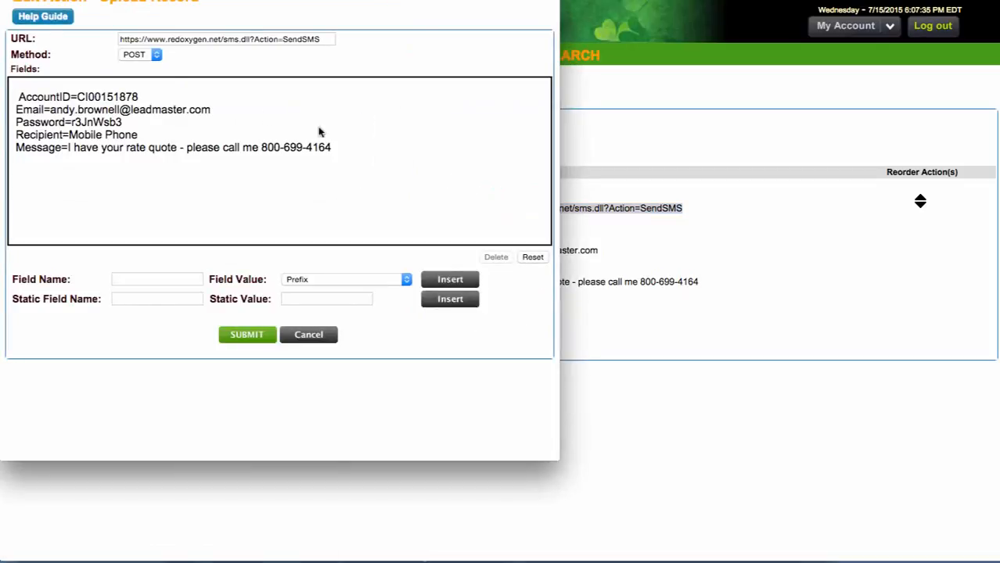
click(326, 39)
drag(326, 40, 7, 34)
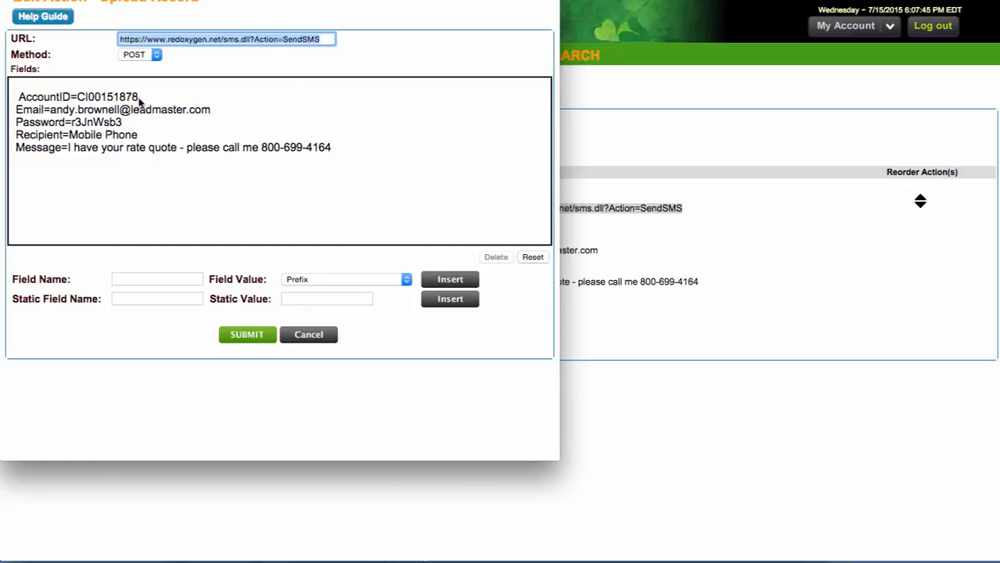
drag(140, 98, 21, 93)
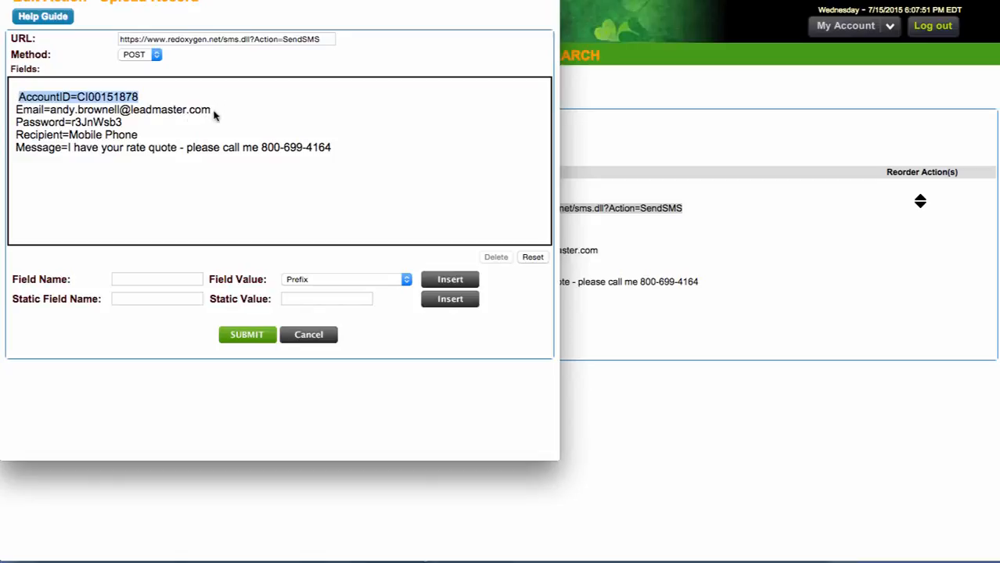
drag(217, 114, 16, 110)
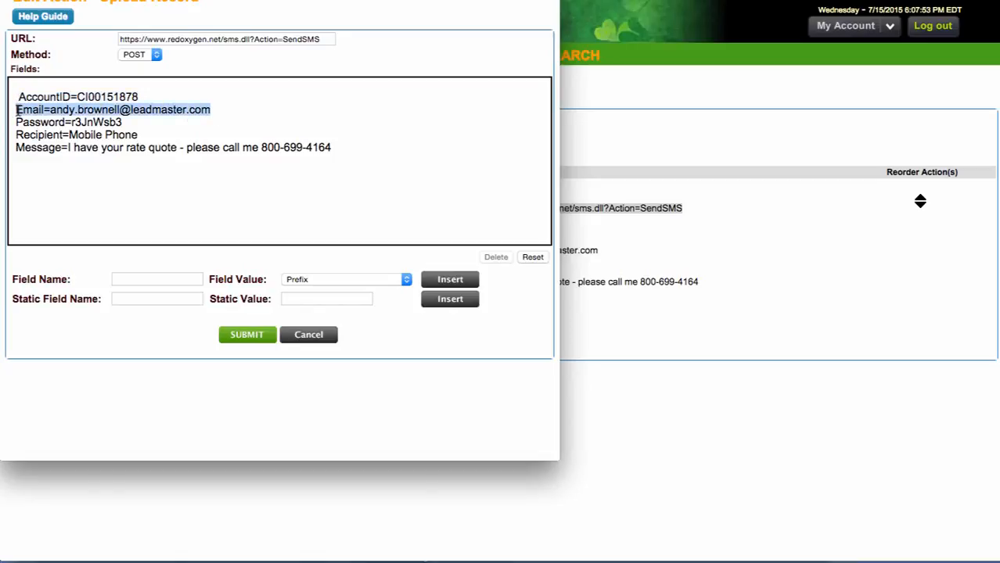
drag(135, 127, 13, 123)
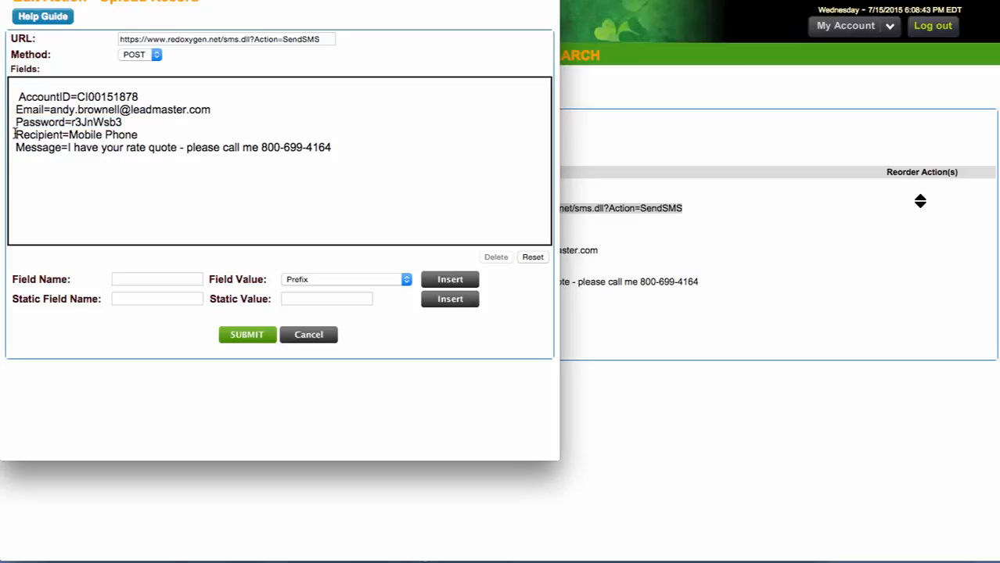
drag(15, 134, 341, 163)
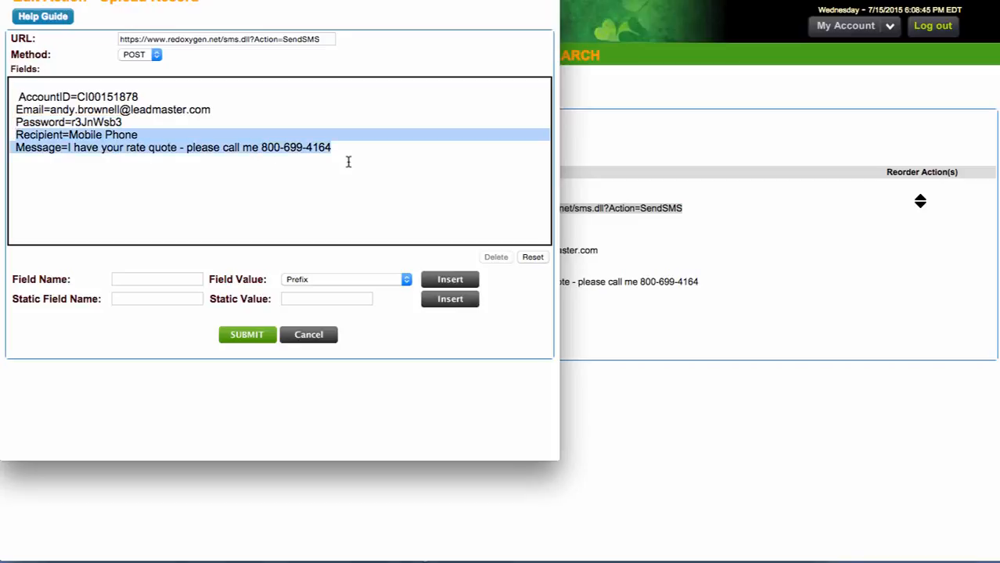
click(142, 137)
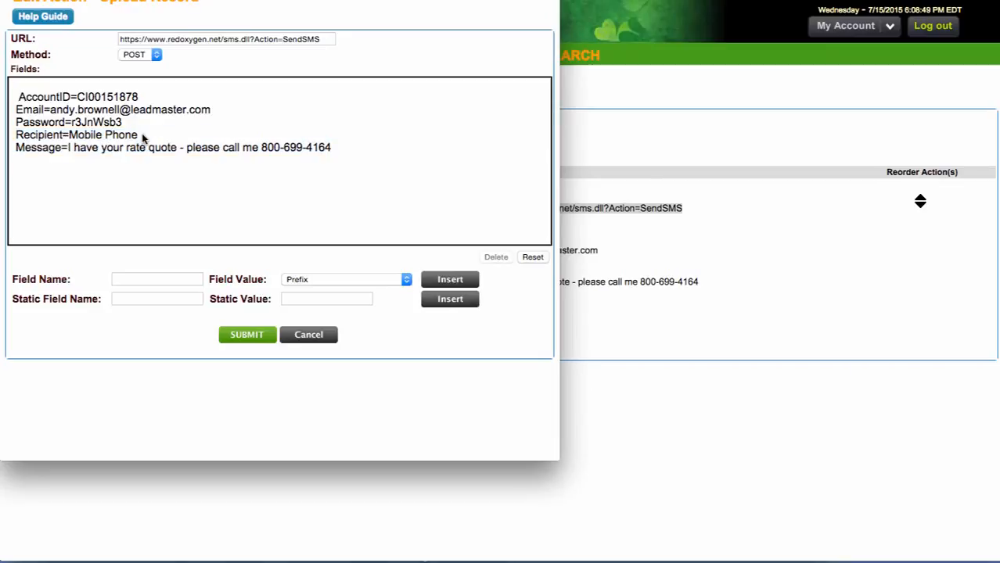
drag(143, 136, 69, 133)
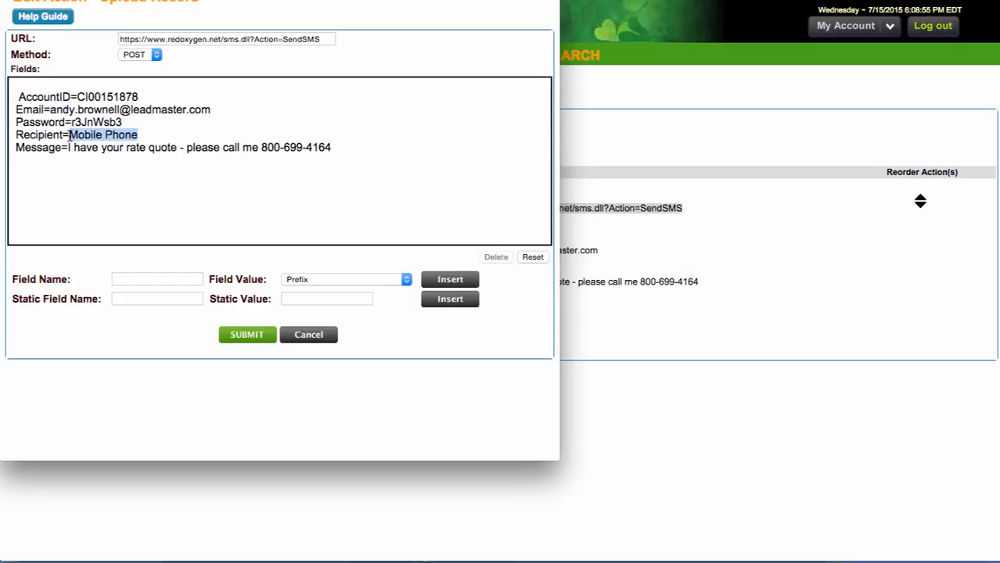
click(68, 147)
drag(68, 147, 366, 154)
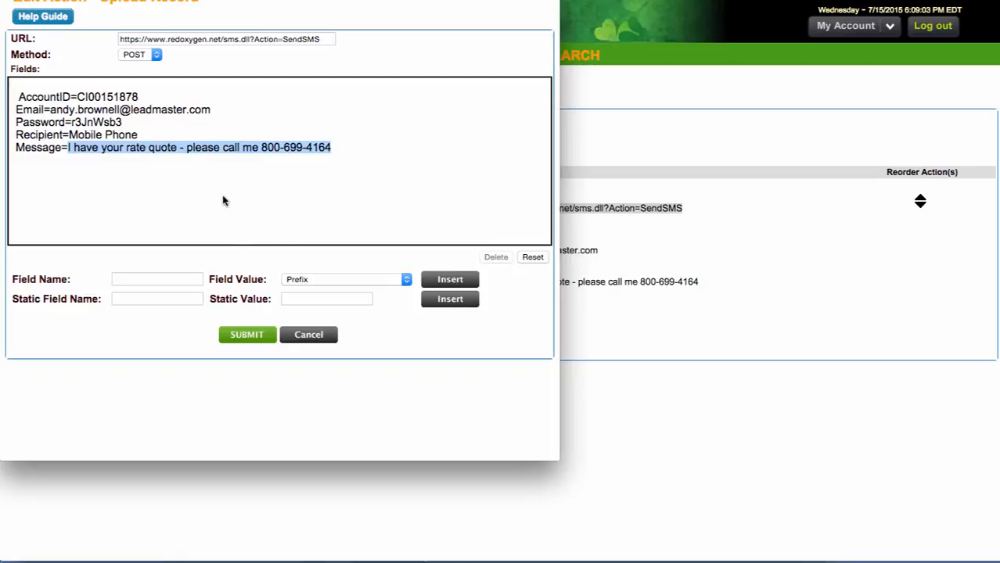
Insert a static field named Message with the value Hello into the Upload Record action.
click(145, 298)
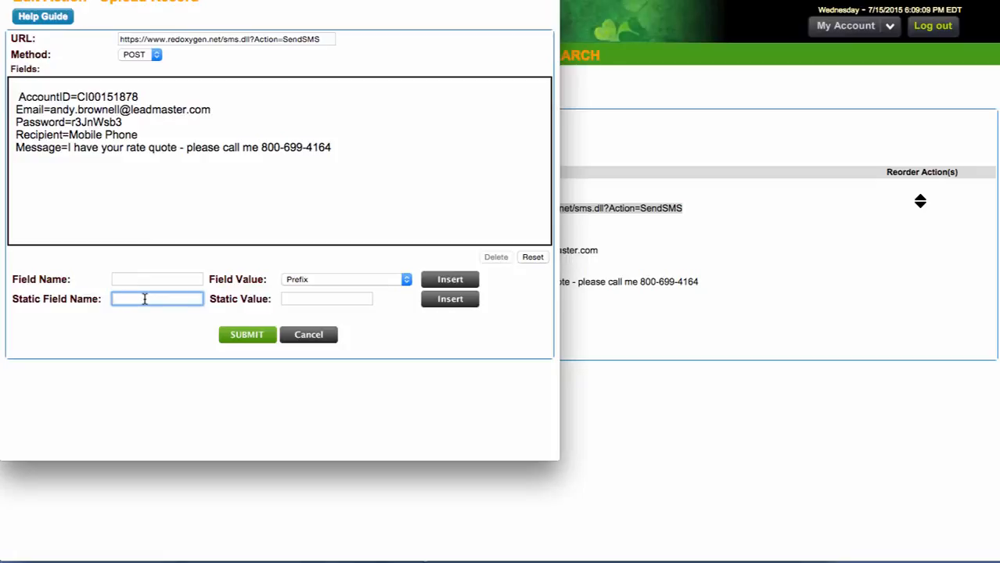
text(Message)
key(Tab)
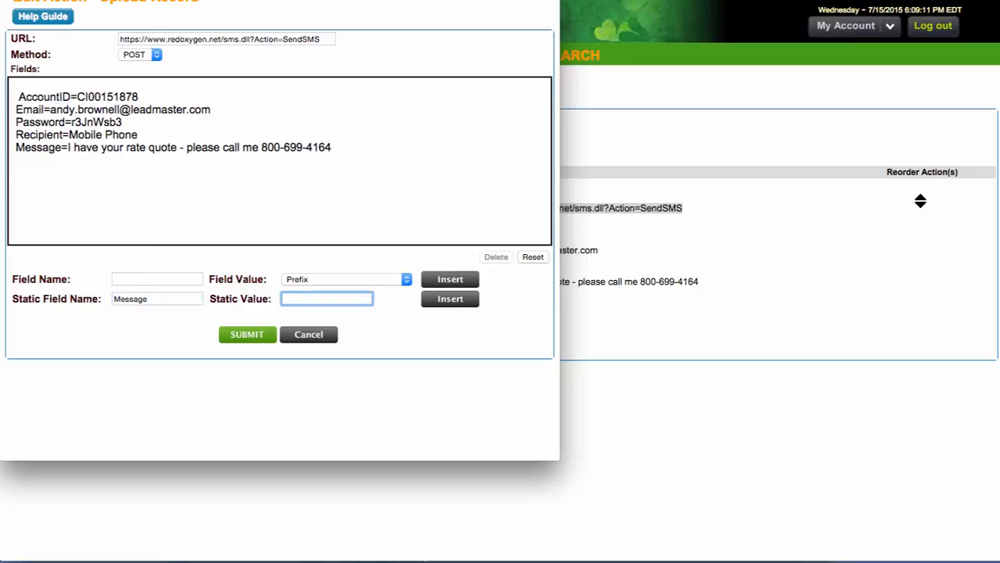
text(Hello)
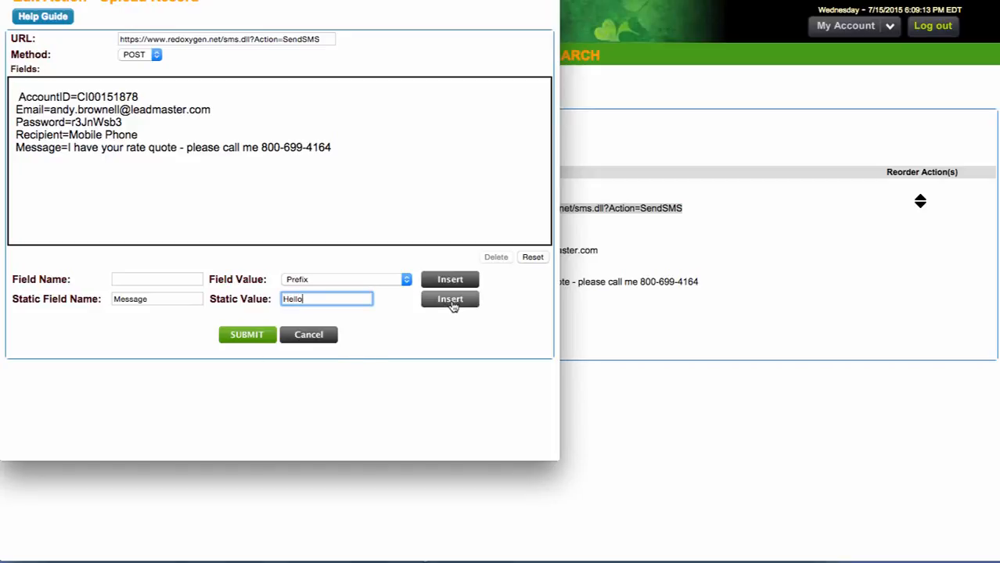
click(452, 302)
Delete the Message=Hello field from the Upload Record action.
click(28, 160)
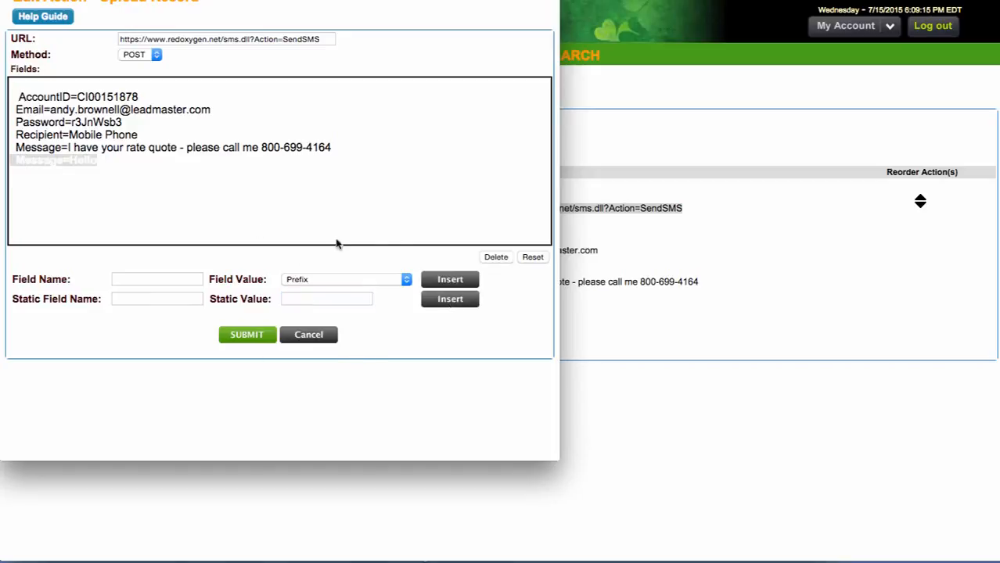
click(501, 257)
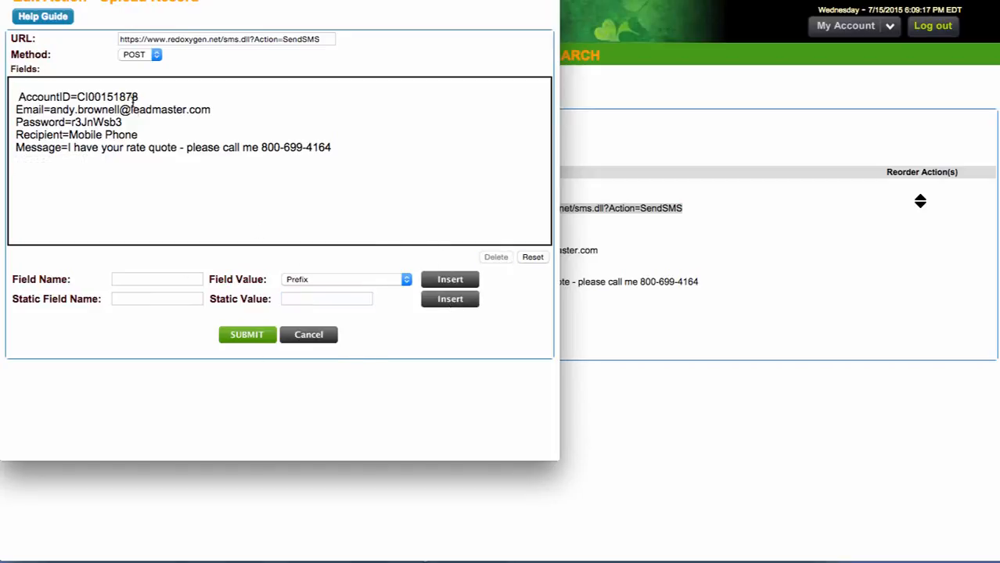
Insert a field named Recipient with the field value Mobile Phone into the Upload Record action.
click(157, 279)
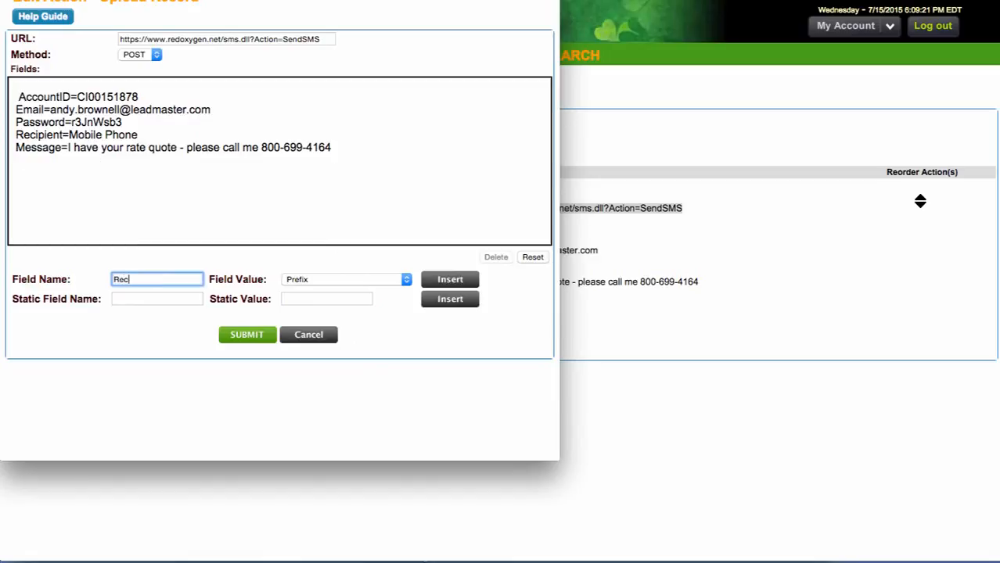
text(Recipient)
click(341, 280)
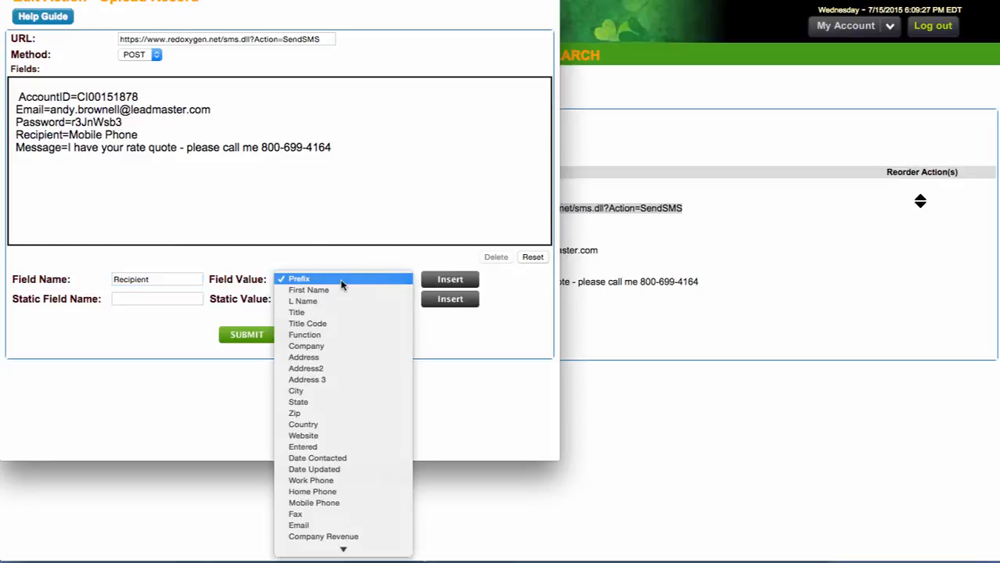
click(375, 503)
click(452, 279)
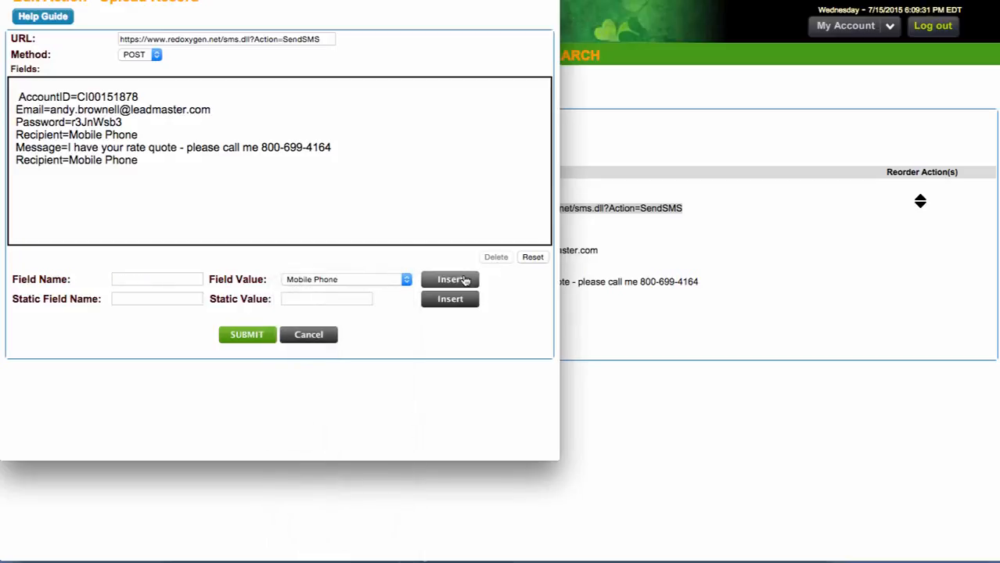
Delete the duplicate Recipient=Mobile Phone field and cancel editing the Upload Record action.
click(82, 159)
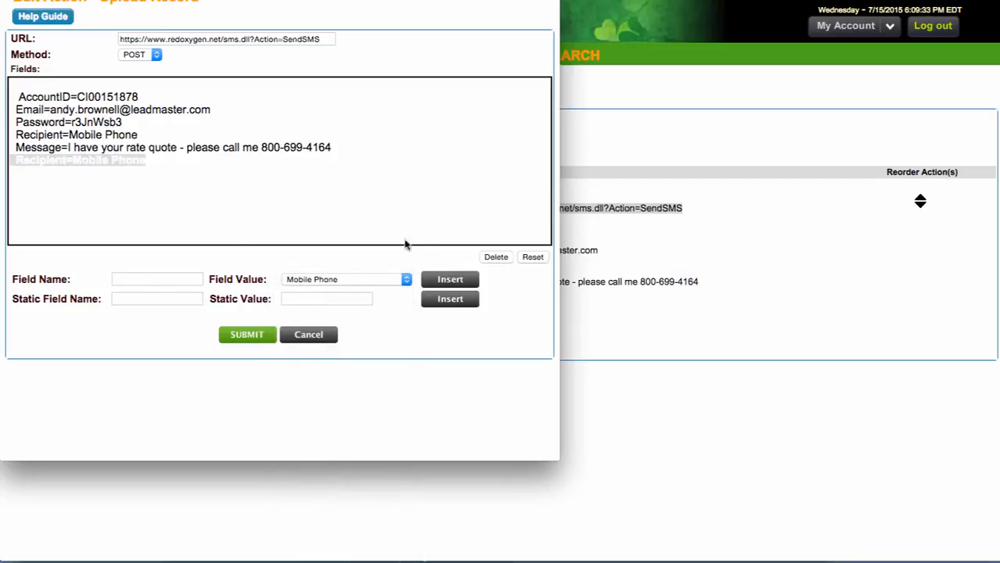
click(497, 258)
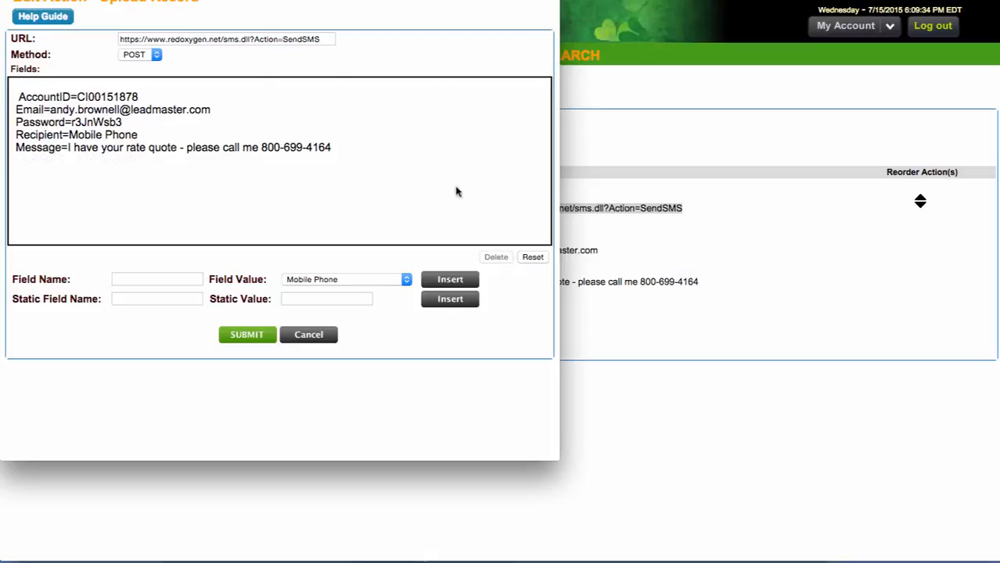
click(307, 339)
Open the webmail.homebaseli.com record from the accounts list, mark Send Rate Update Text and check its Mobile Phone field.
mouse_move(108, 58)
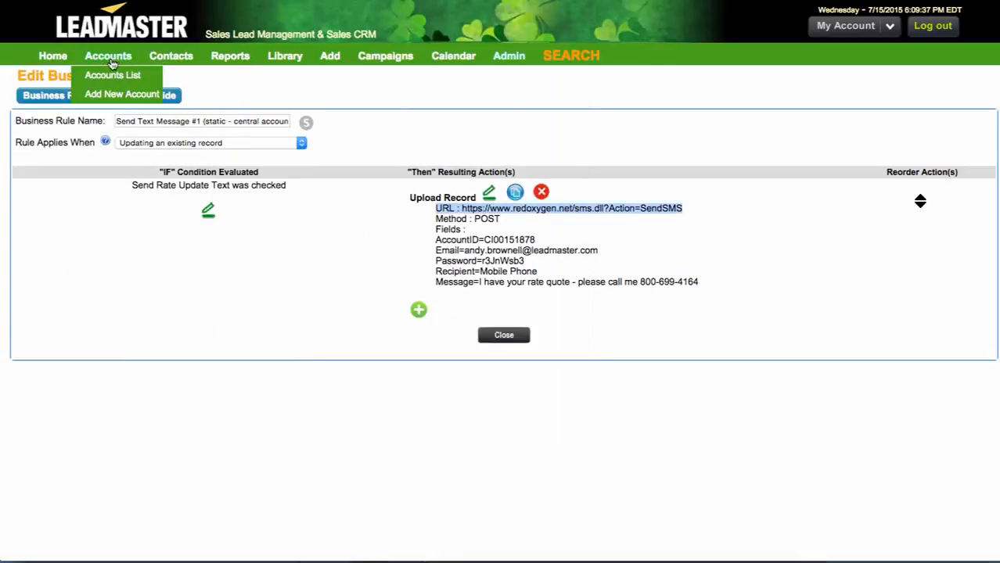
click(105, 76)
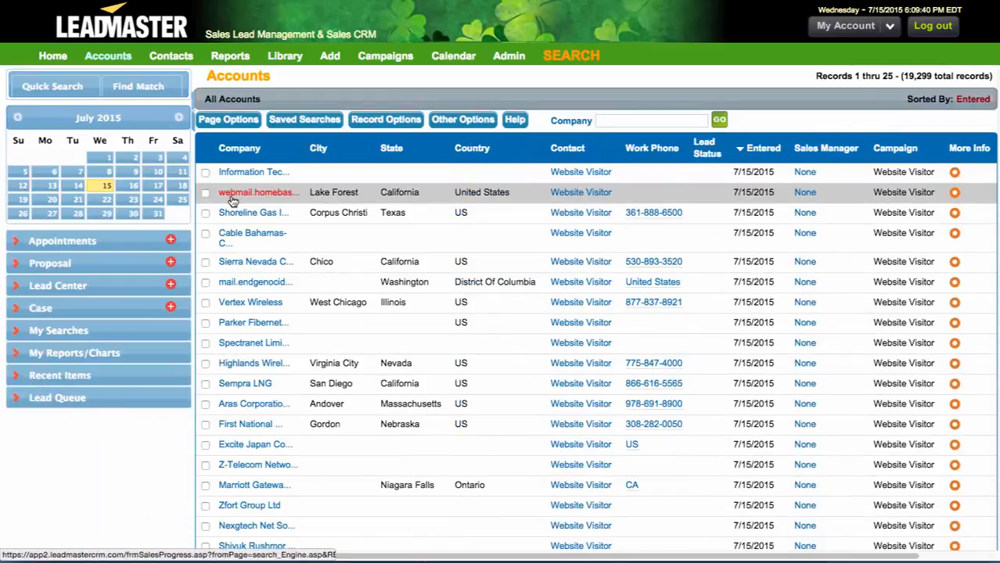
click(232, 201)
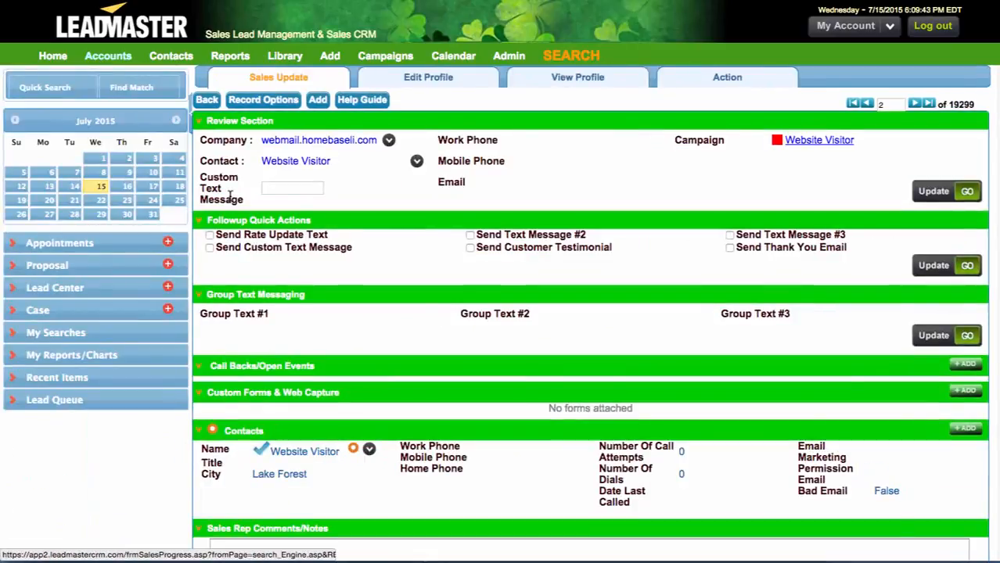
click(209, 236)
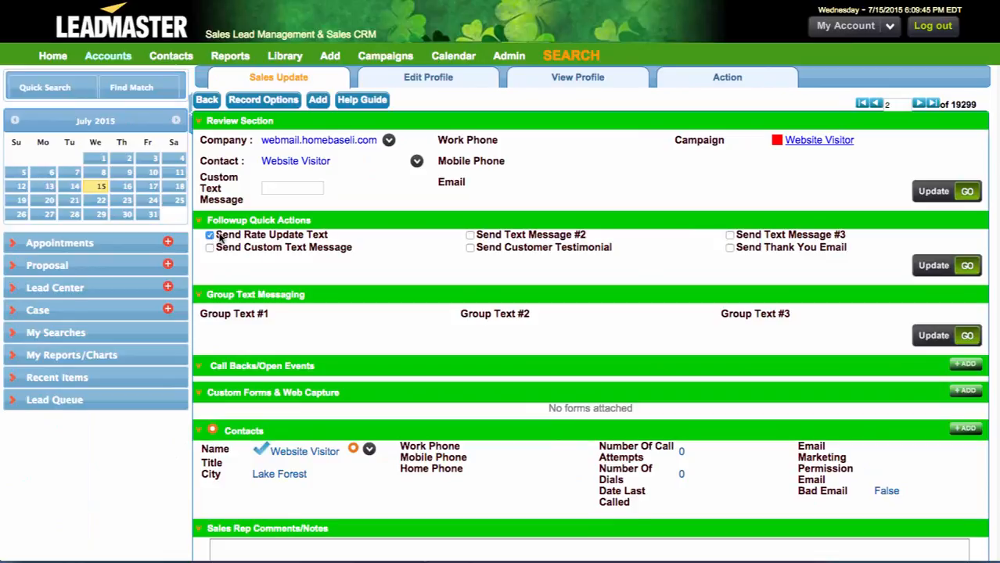
drag(219, 235, 330, 238)
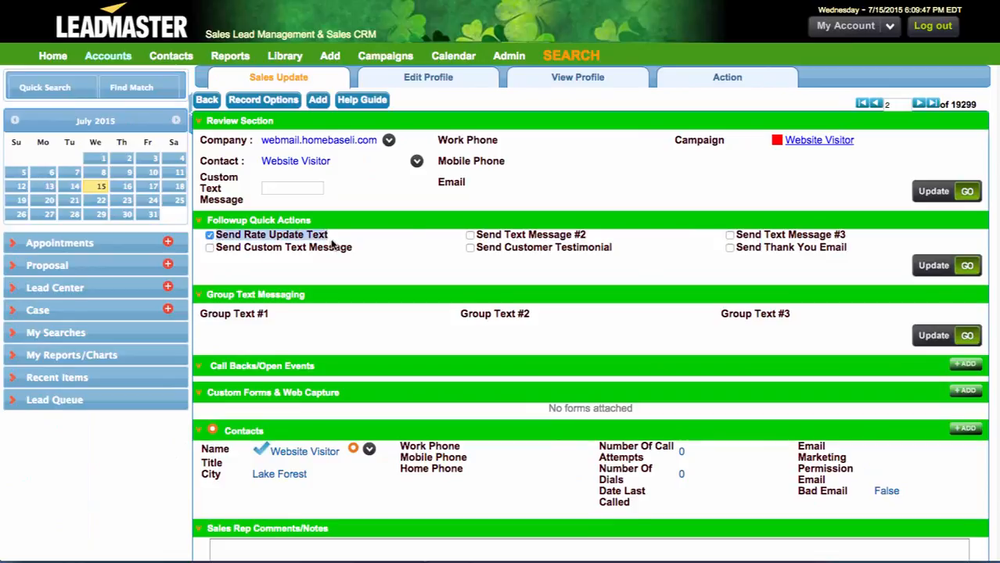
drag(440, 160, 592, 160)
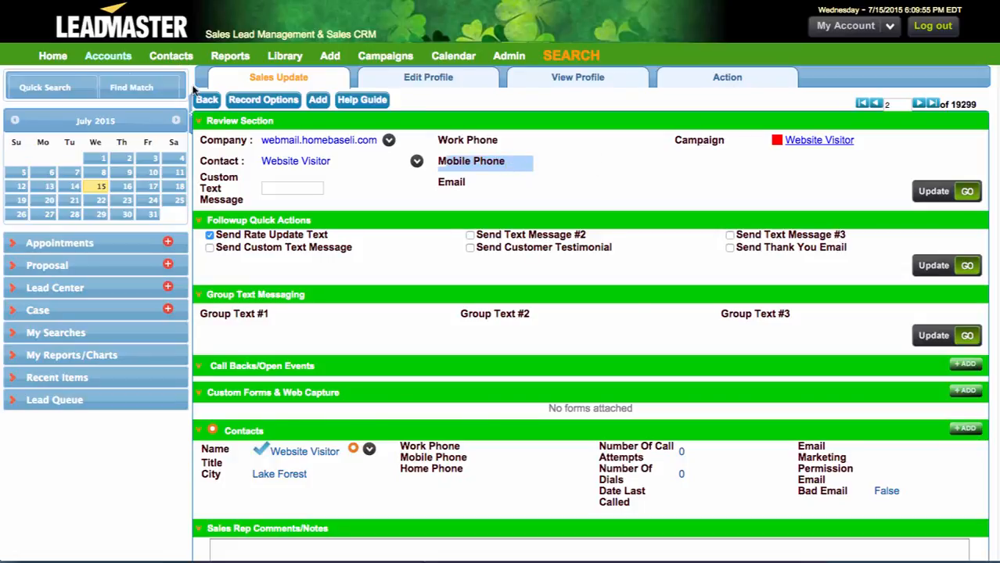
Return to the home page and review the static and custom message options listed under Single SMS Text via Quick Actions.
click(60, 60)
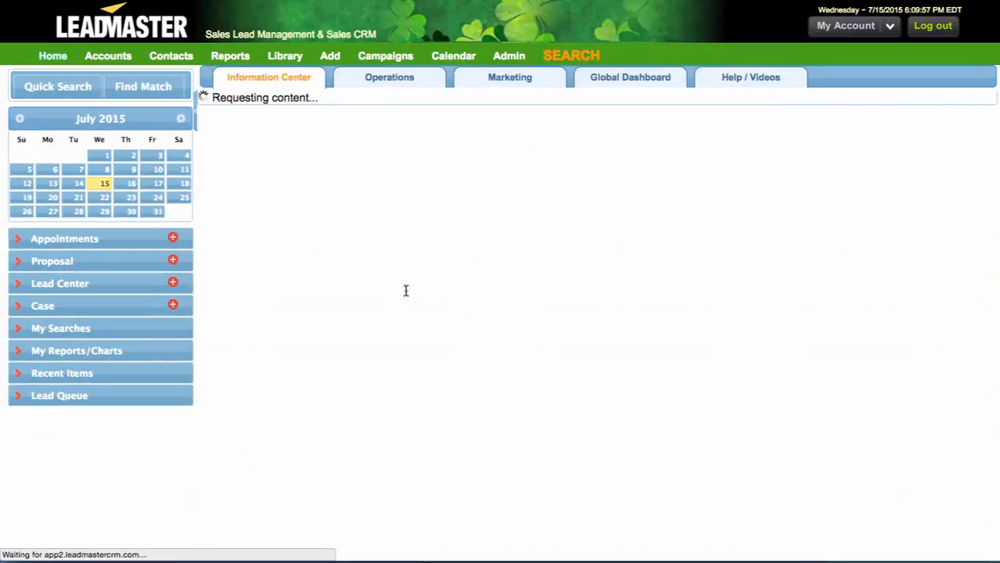
drag(268, 225, 487, 228)
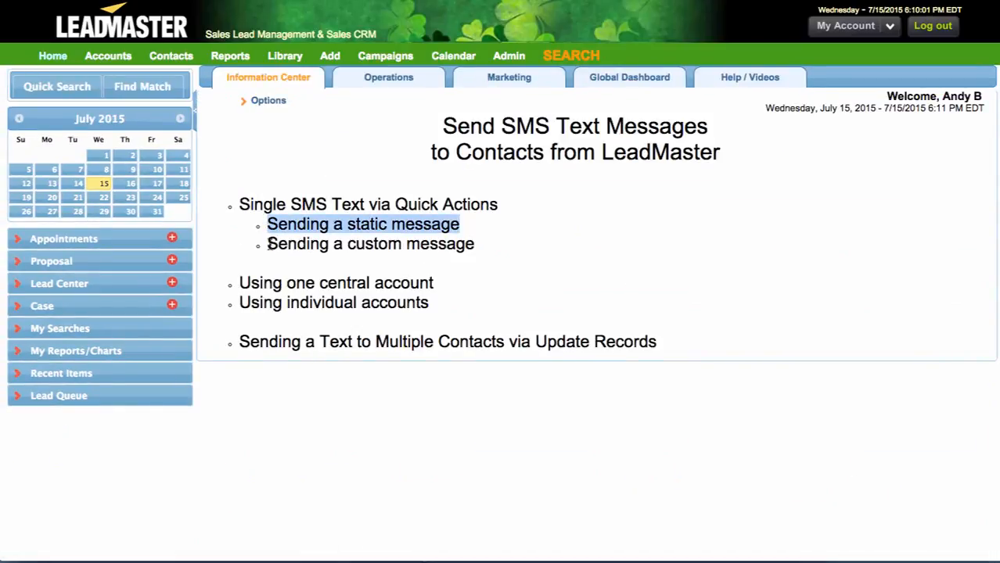
drag(268, 244, 499, 247)
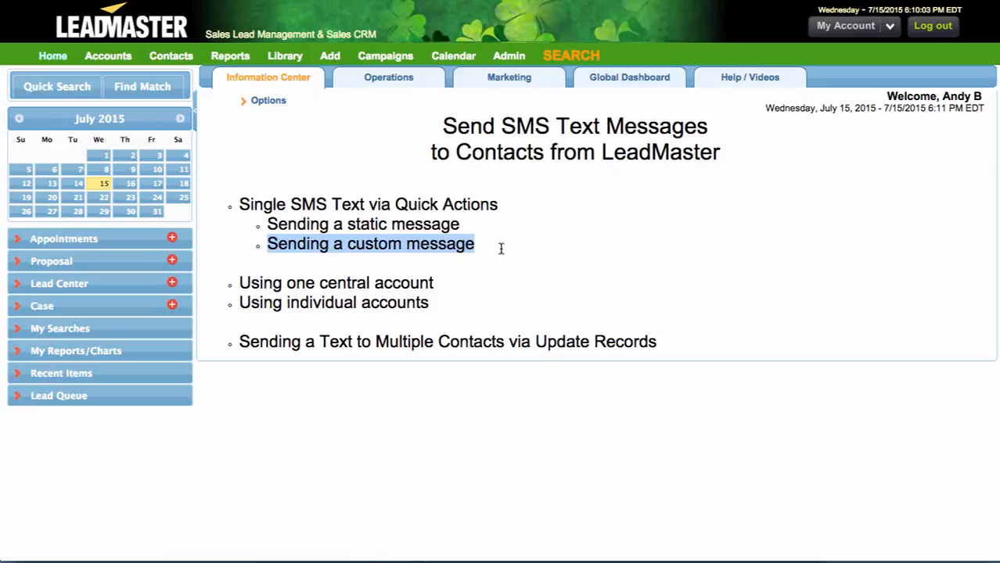
mouse_move(514, 60)
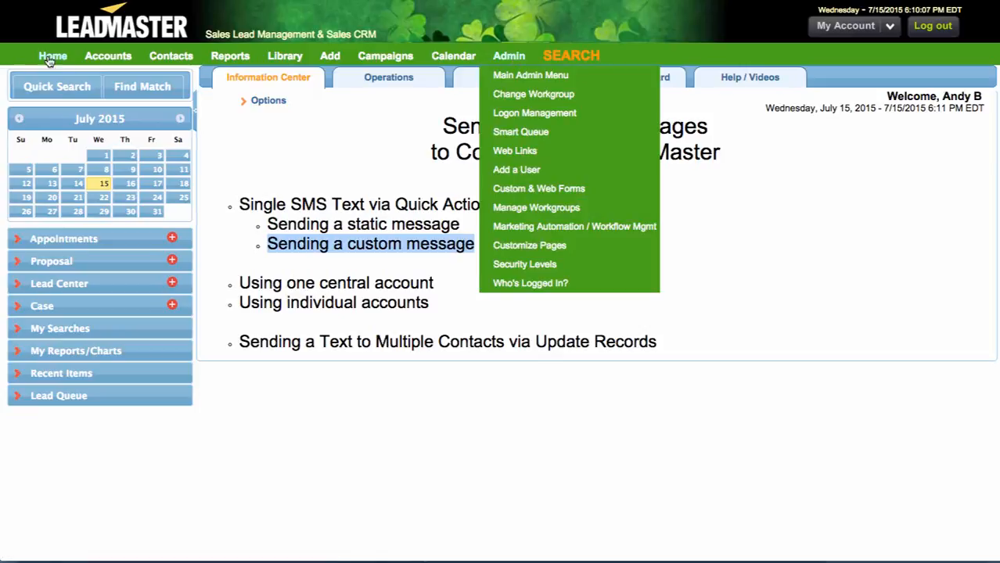
Reopen the recently viewed webmail.homebaseli.com record and enter "Your rate quote is" as its Custom Text Message.
click(75, 377)
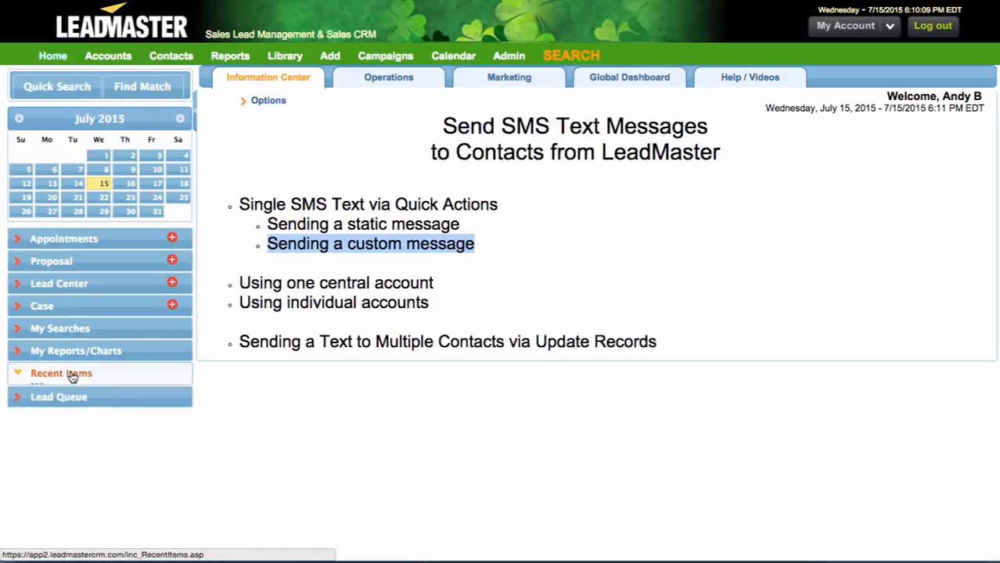
click(67, 394)
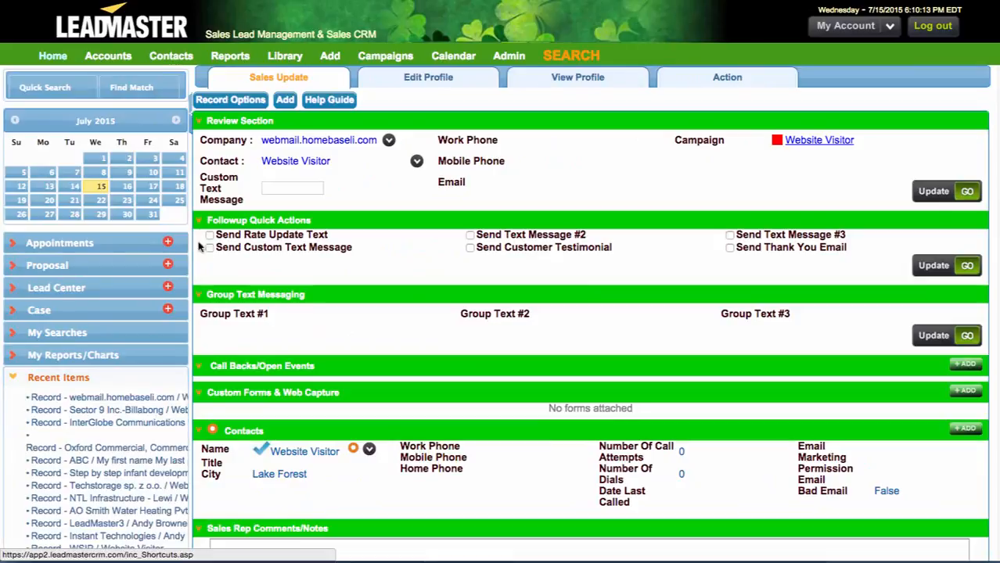
drag(201, 175, 233, 196)
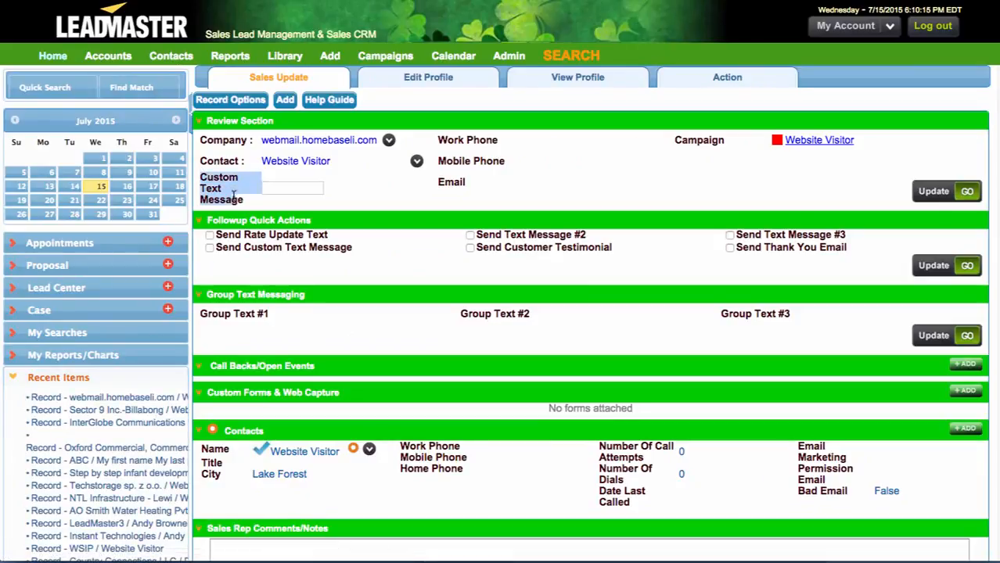
click(277, 187)
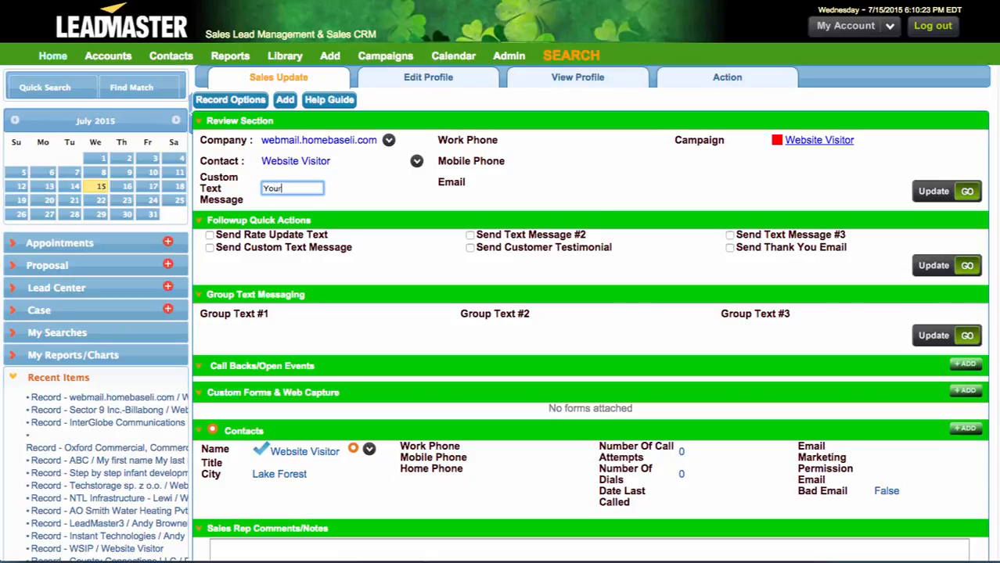
text(Your rate quote is)
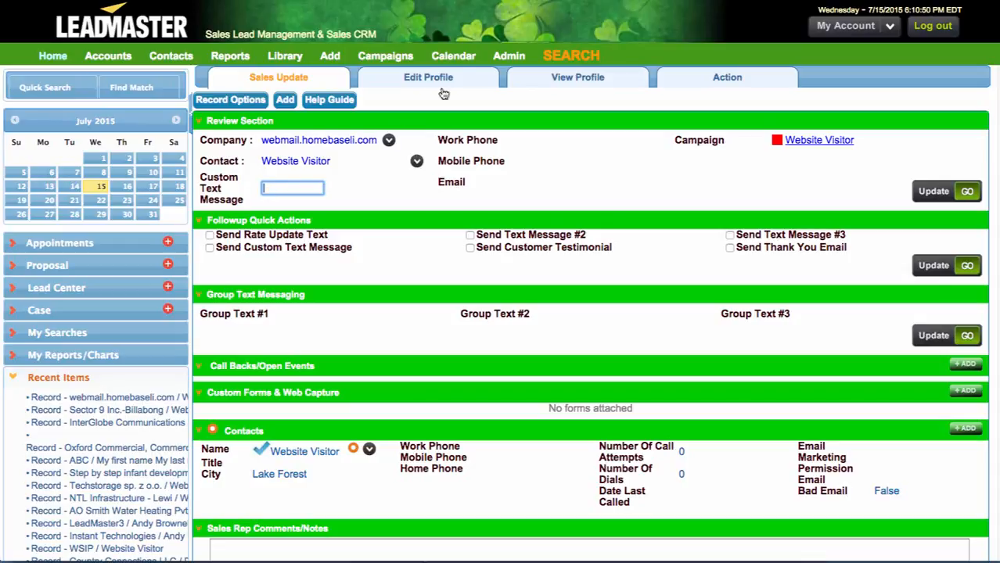
Examine the Custom Text Message label settings in the Sales Update page customization without changing them.
mouse_move(508, 56)
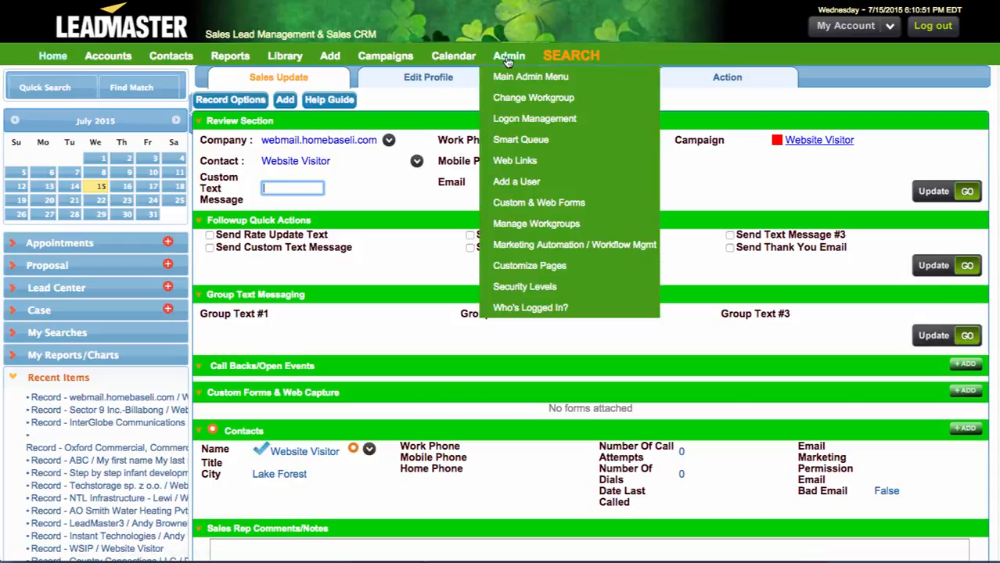
click(524, 266)
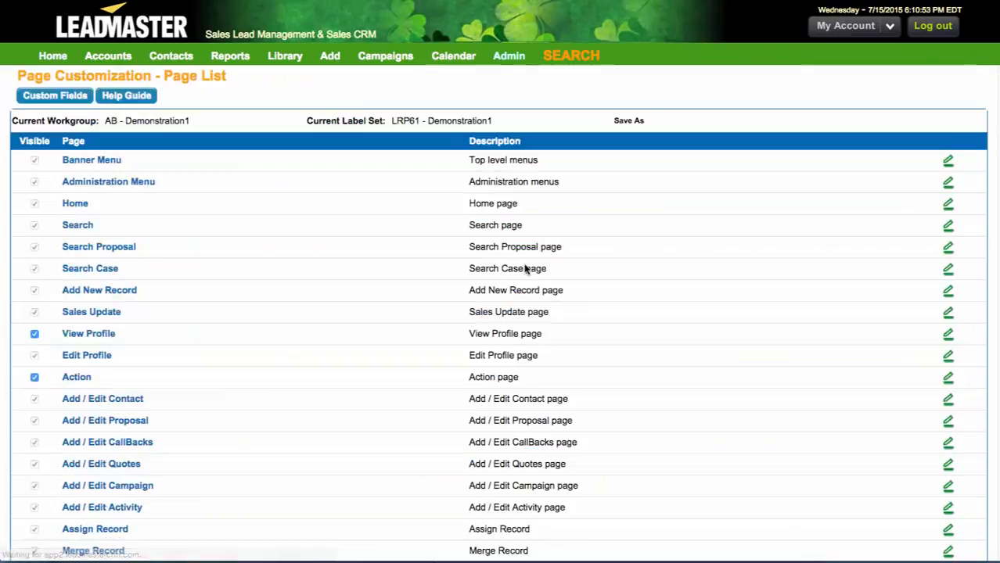
click(92, 312)
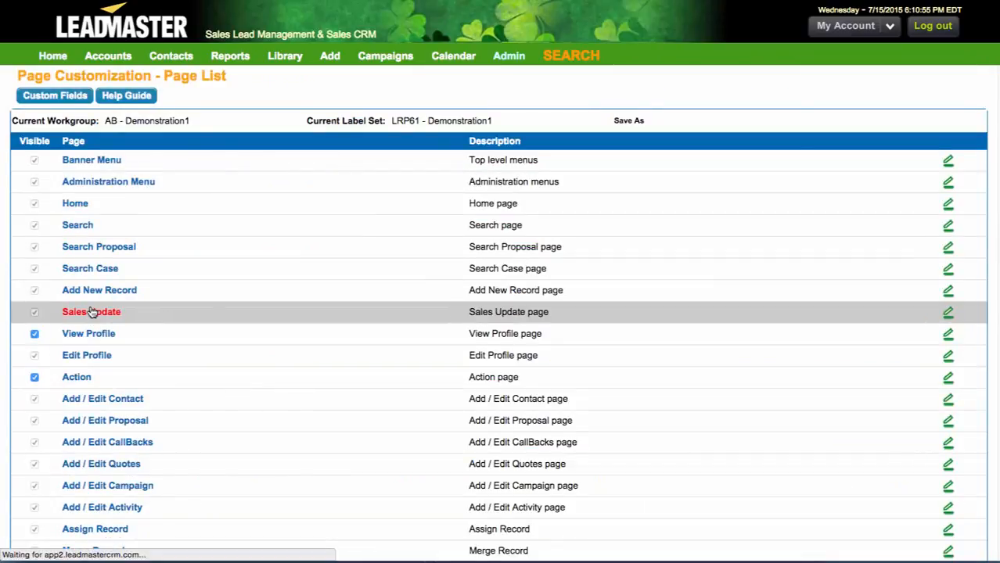
click(90, 214)
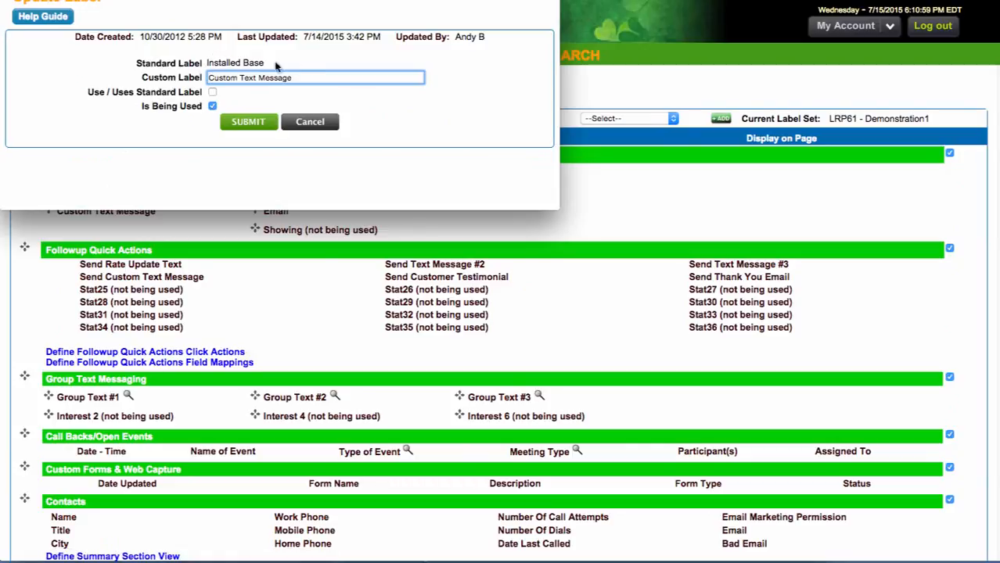
click(308, 123)
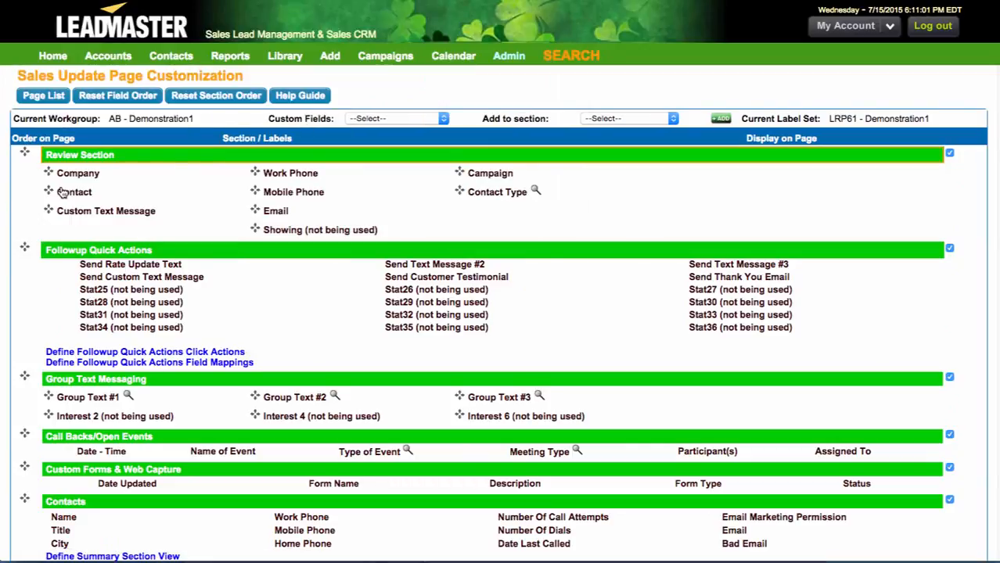
Open the marketing automation rule Send Custom Text Message for editing.
mouse_move(510, 56)
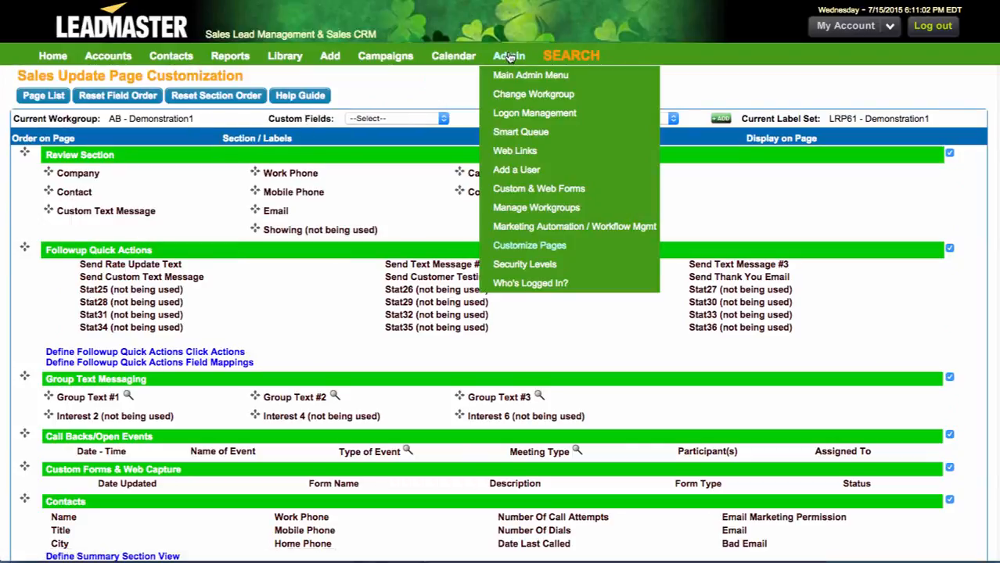
click(557, 227)
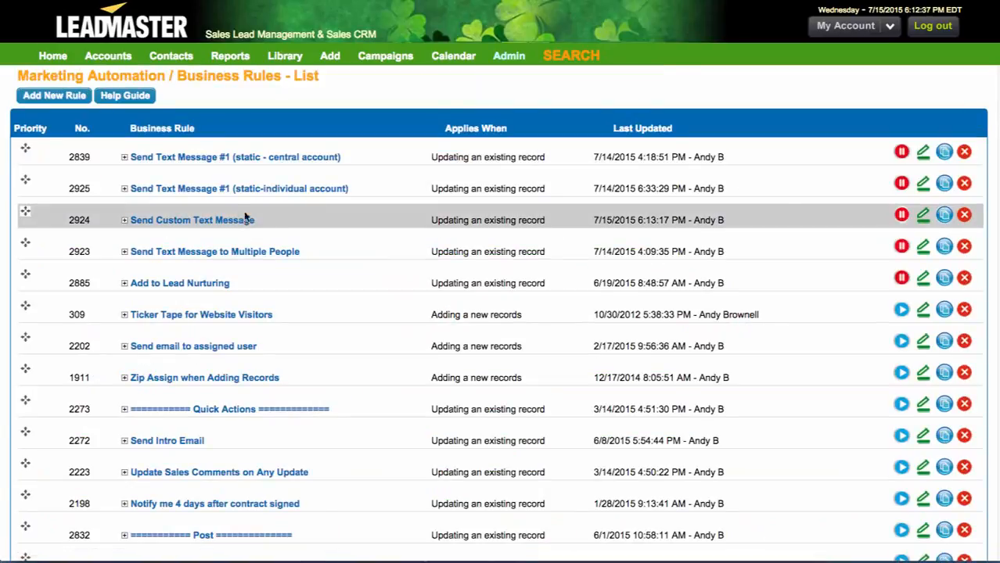
click(922, 217)
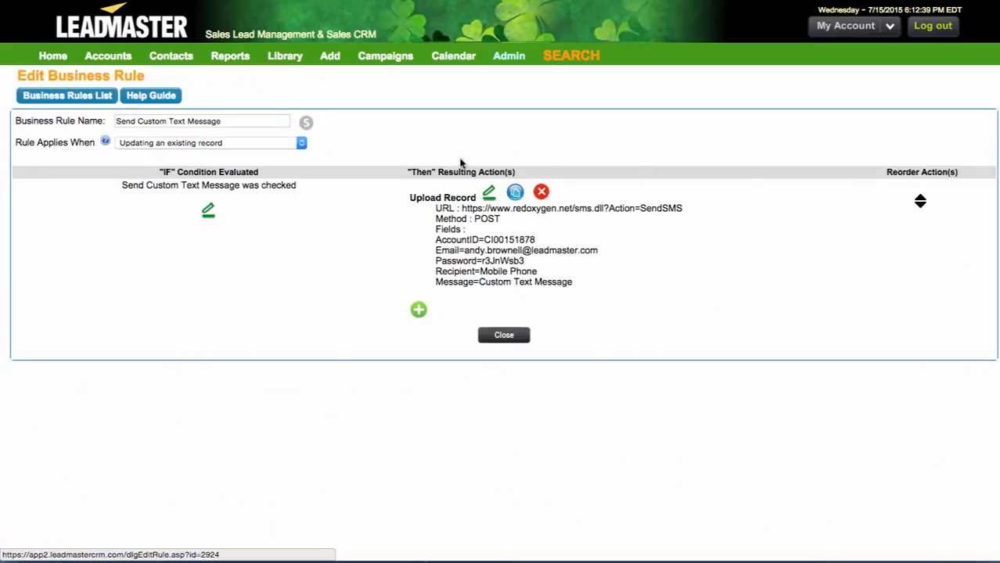
Replace the rule's business condition with Followup Quick Actions - Send Custom Text Message was checked.
click(209, 212)
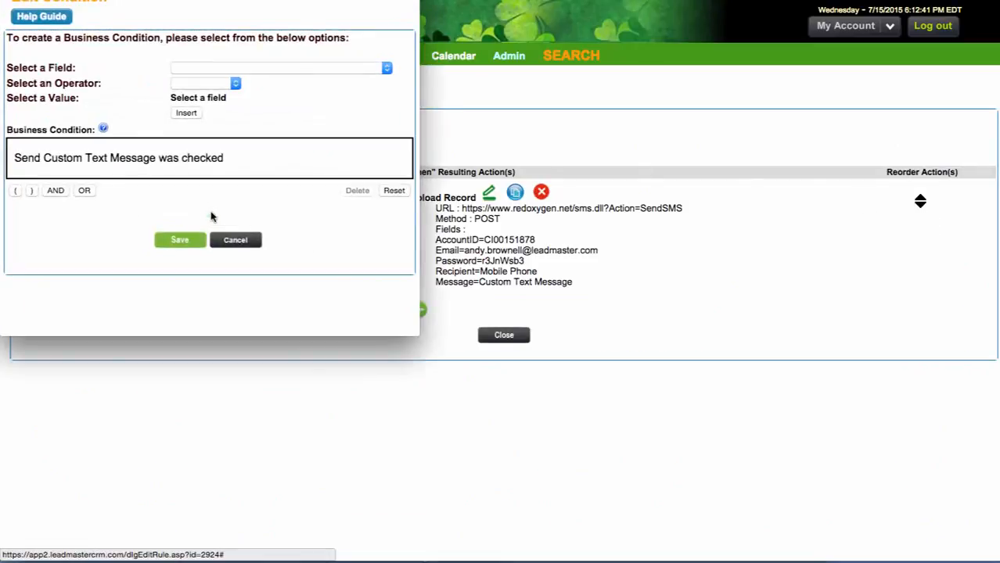
click(263, 68)
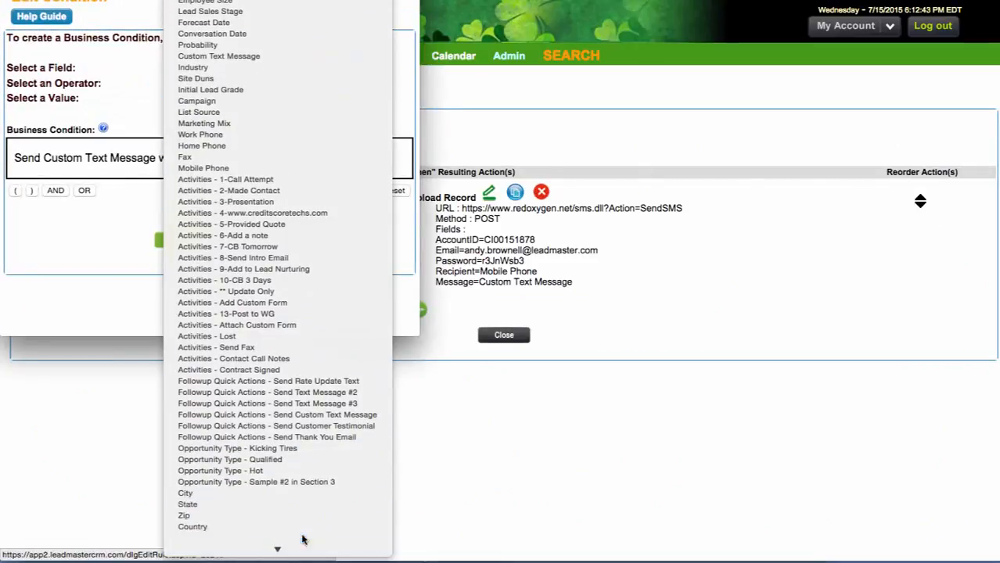
click(331, 420)
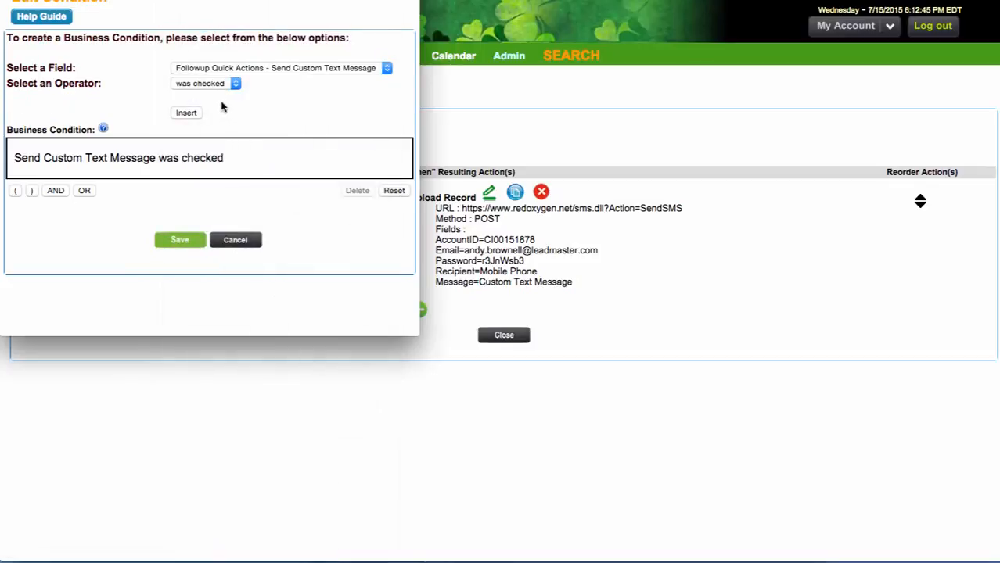
click(168, 157)
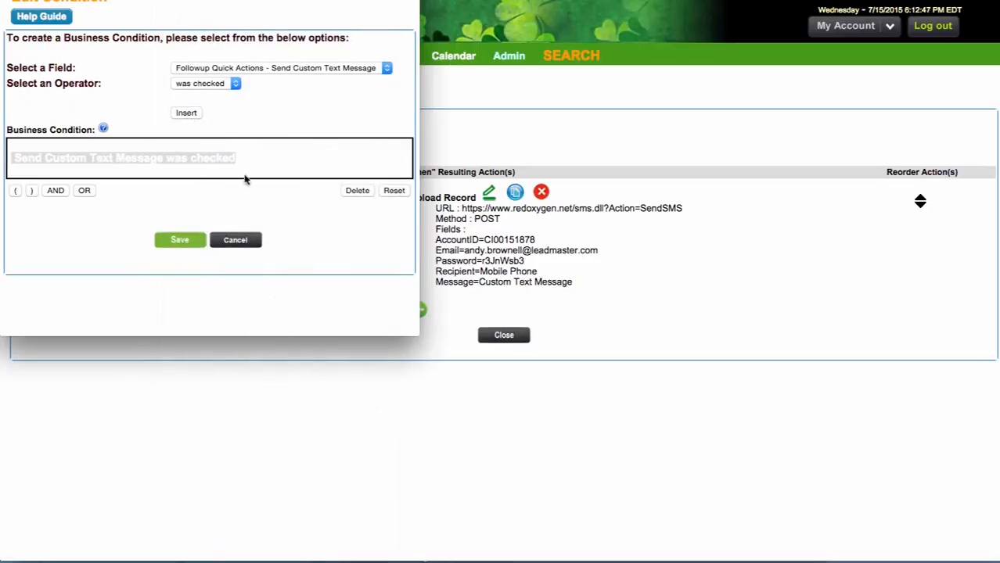
click(354, 190)
click(186, 114)
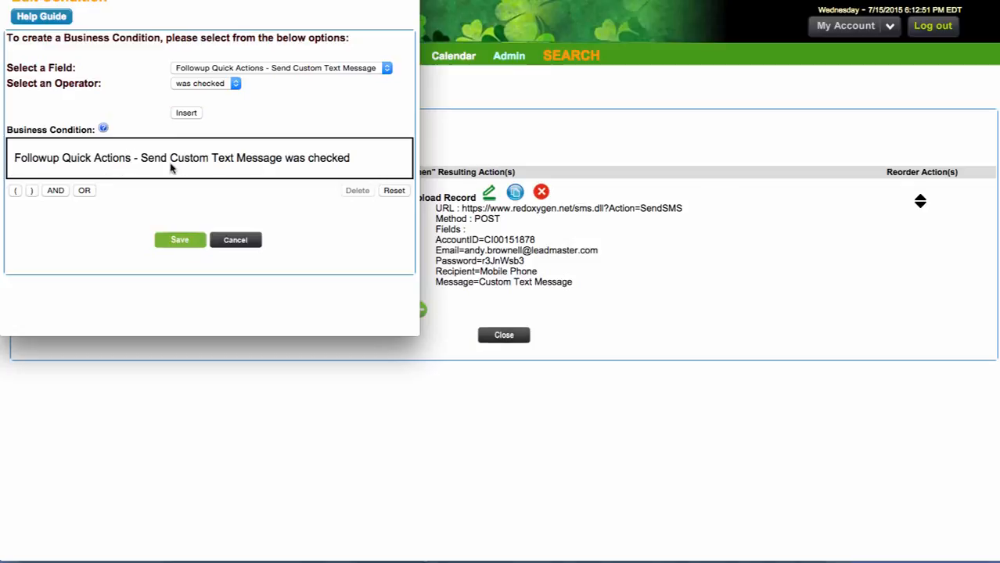
Save the rule's business condition and open its Upload Record action at the Message field entry.
click(180, 240)
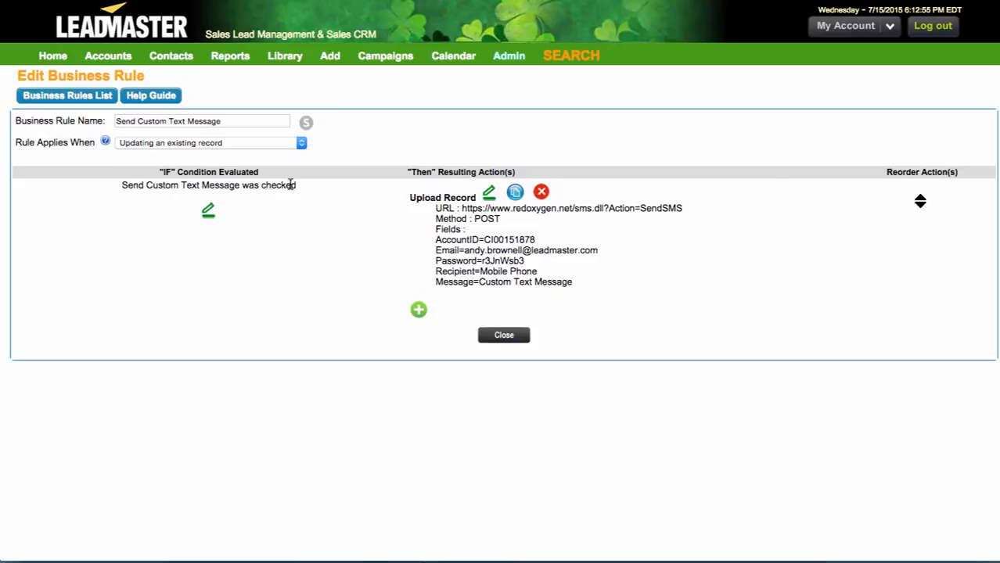
click(488, 194)
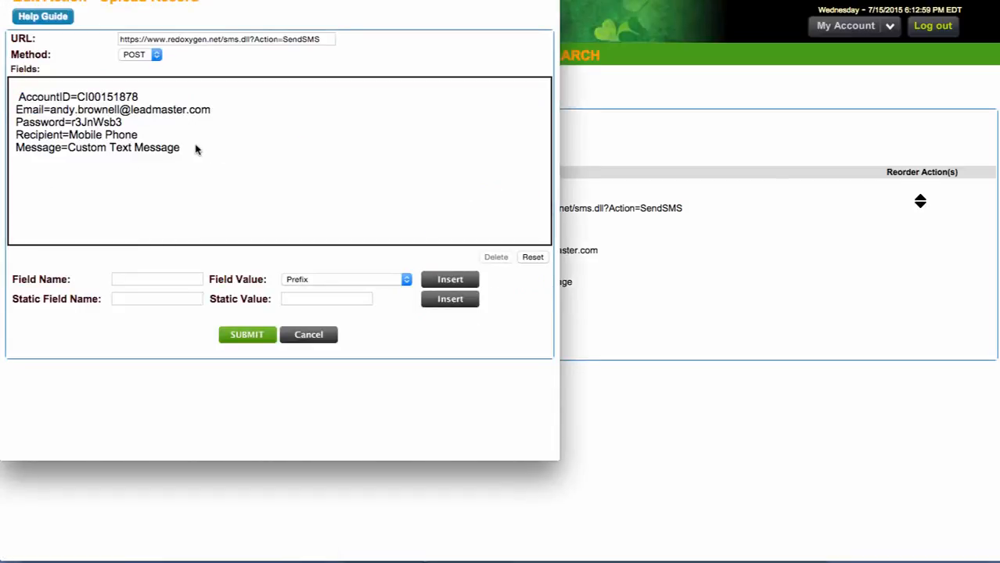
drag(196, 150, 15, 149)
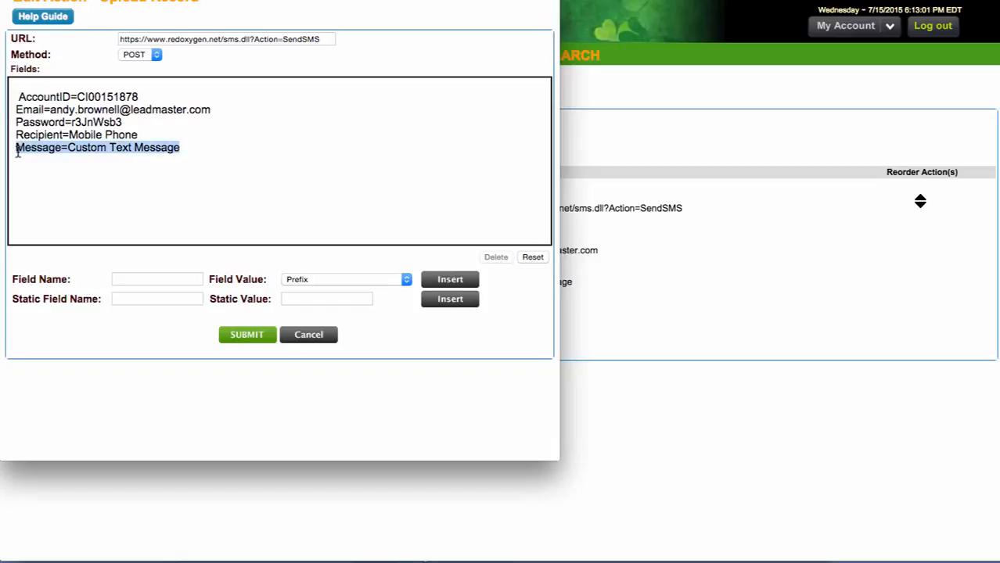
Insert a Message field with the field value Custom Text Message into the Upload Record action.
click(152, 285)
text(Message)
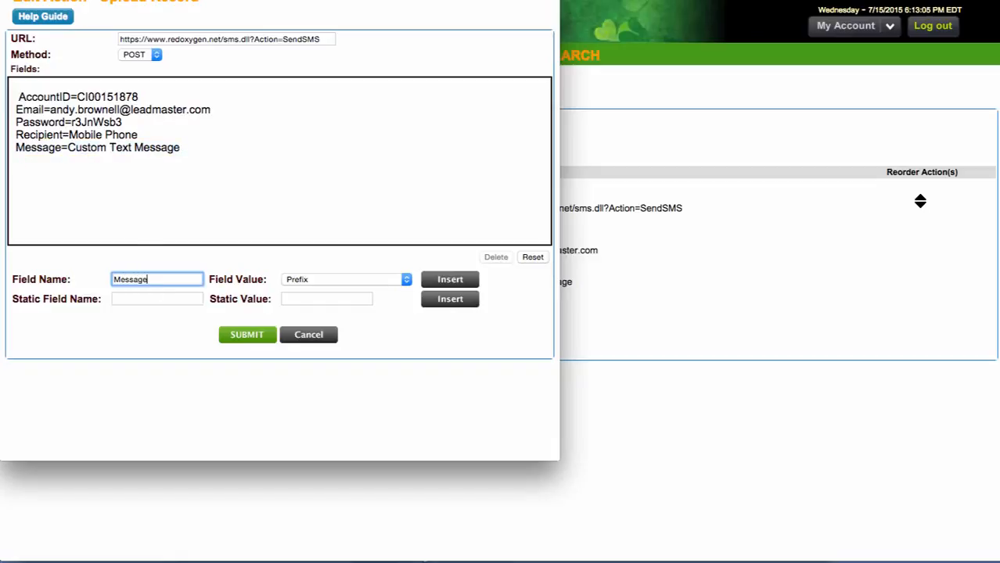
click(306, 281)
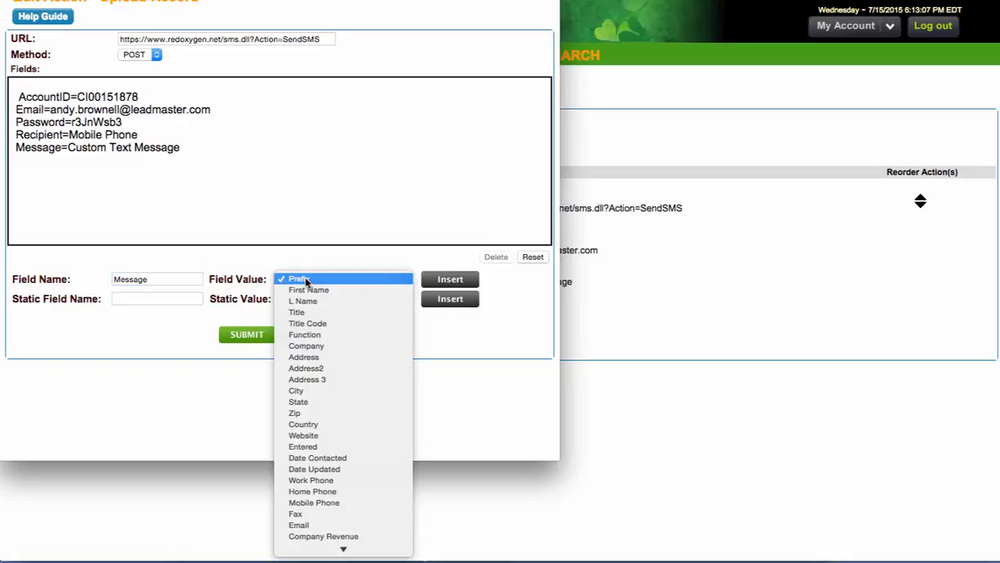
mouse_move(324, 559)
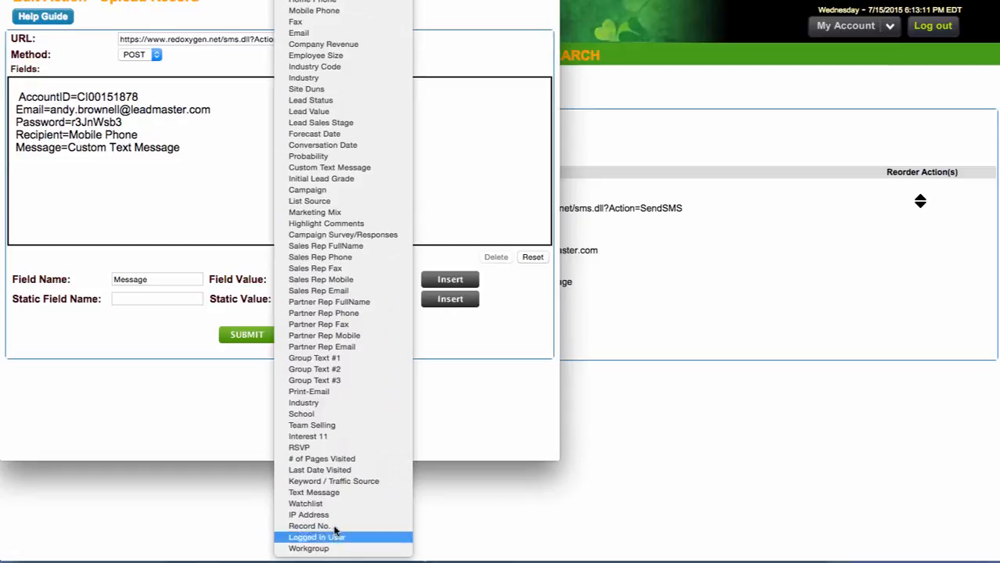
click(326, 167)
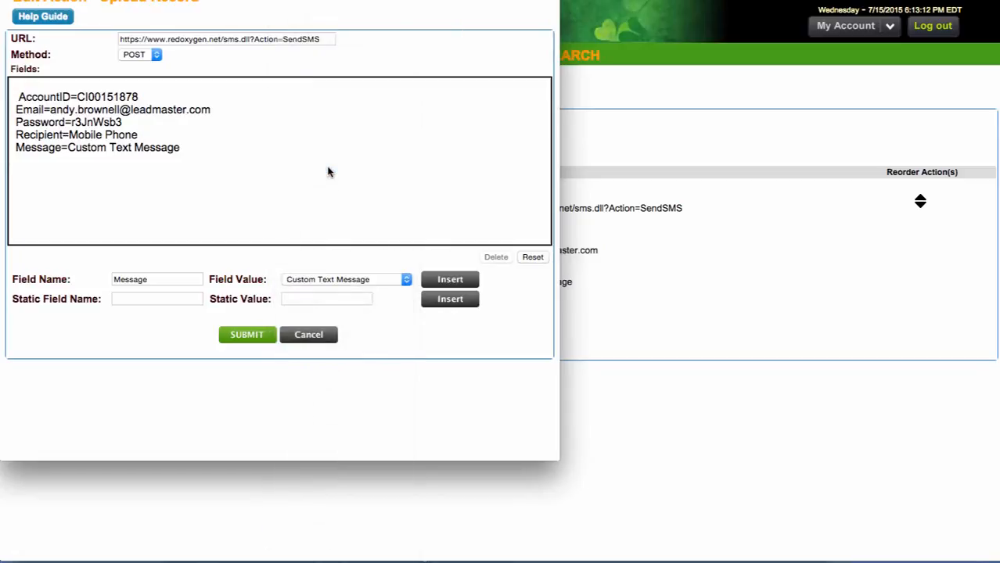
click(461, 280)
Delete the duplicate Message line and cancel editing the Upload Record action.
click(152, 164)
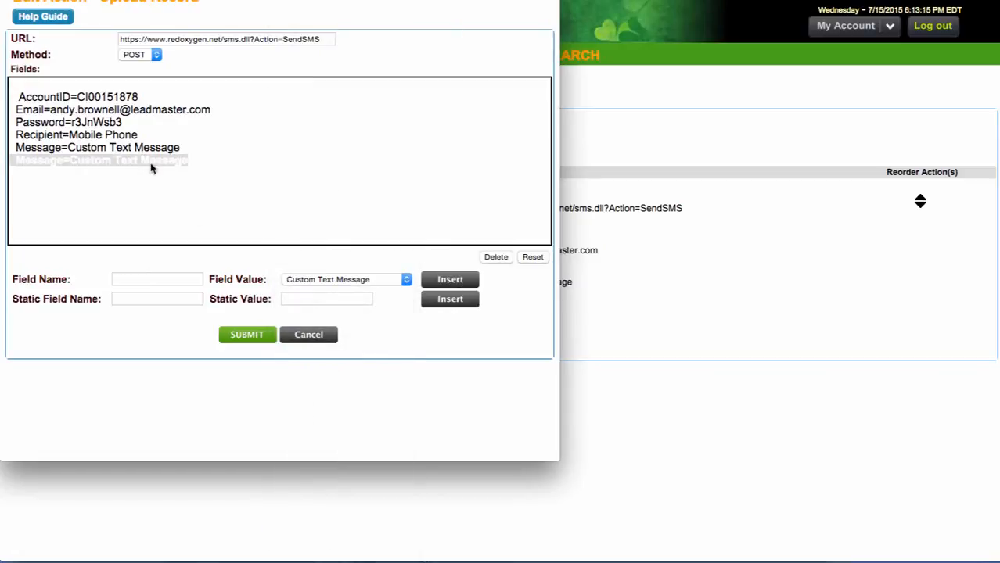
click(496, 257)
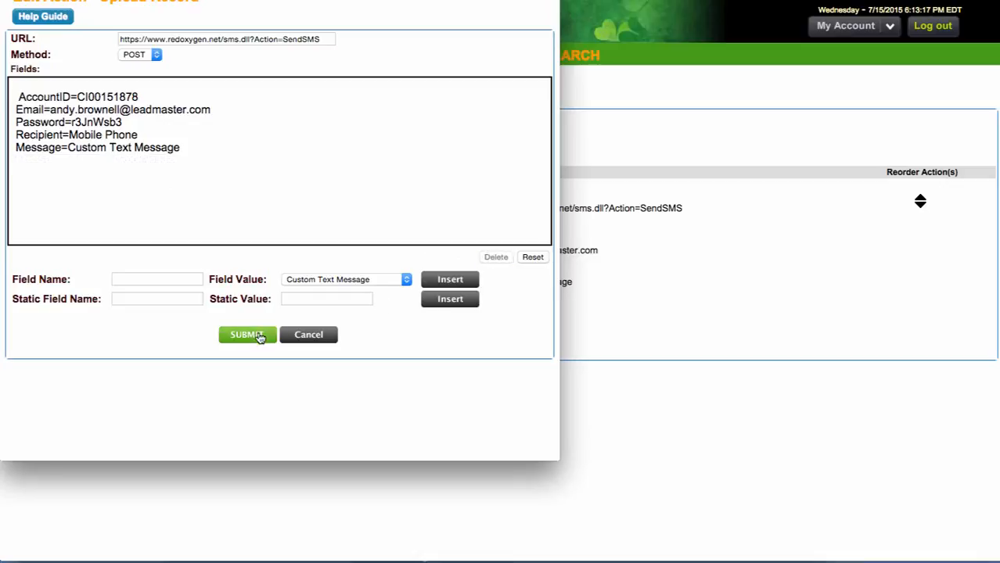
click(324, 341)
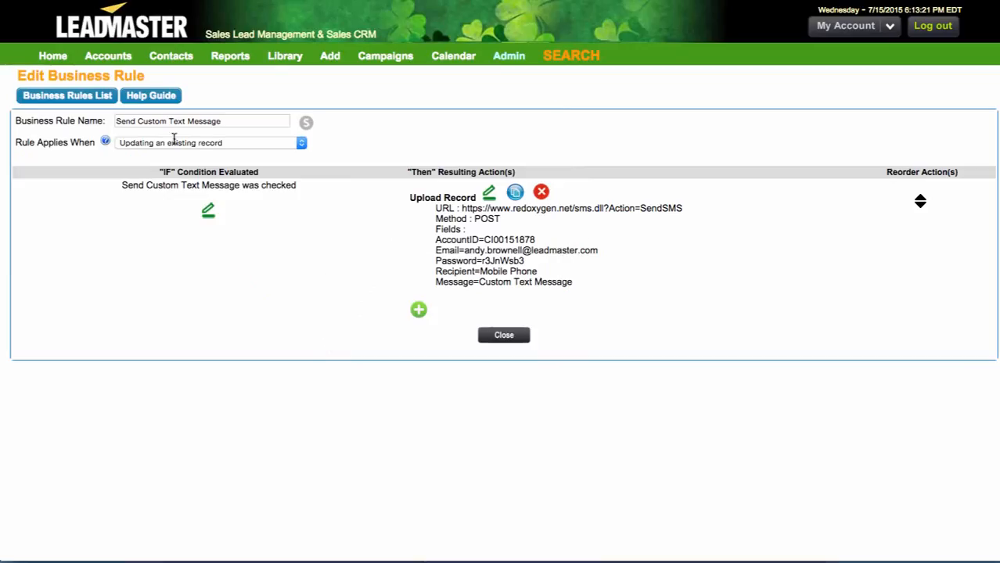
Return to the home page and review the listed SMS topics on static messages, custom messages, central account and individual accounts.
click(50, 57)
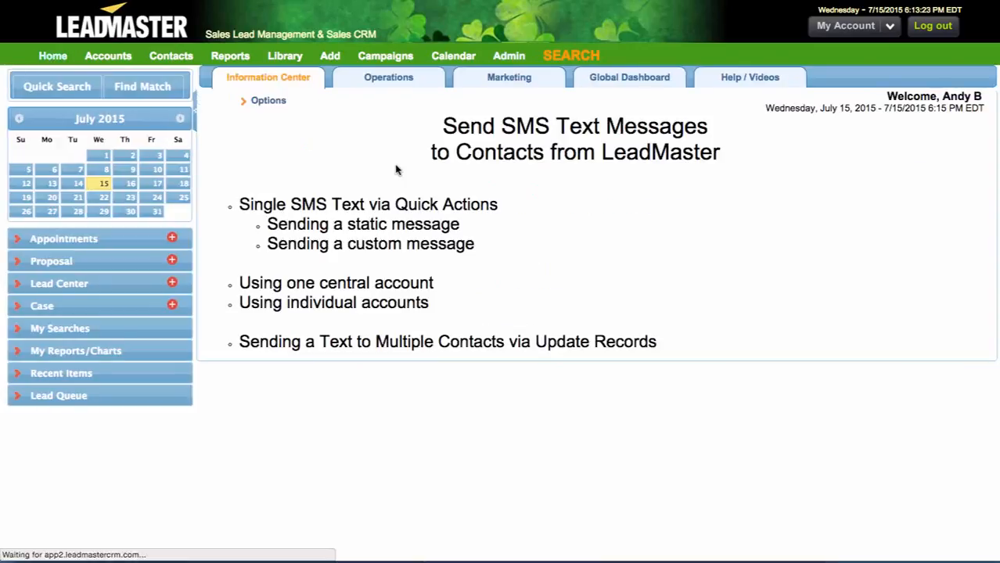
drag(279, 228, 468, 224)
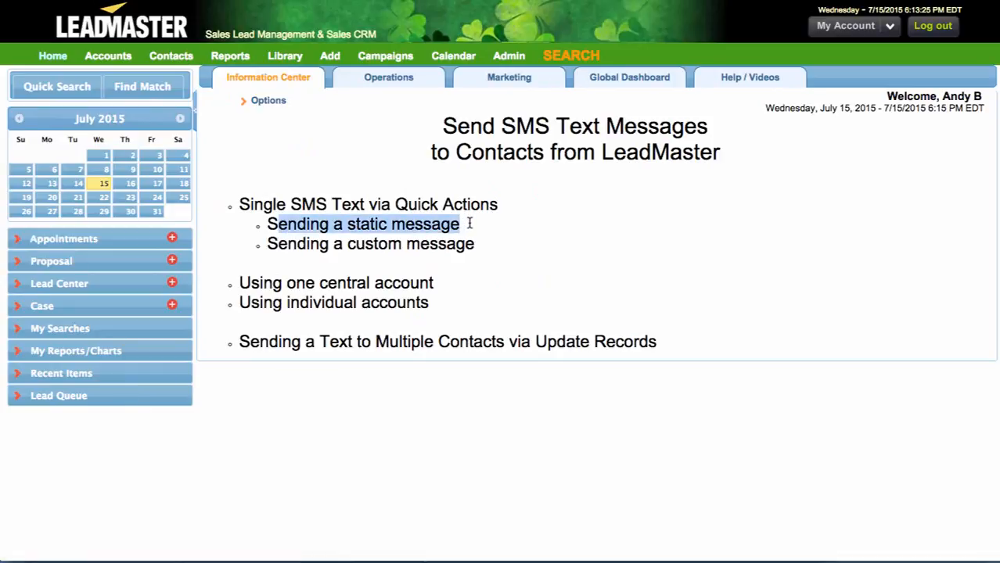
click(284, 243)
drag(283, 243, 514, 244)
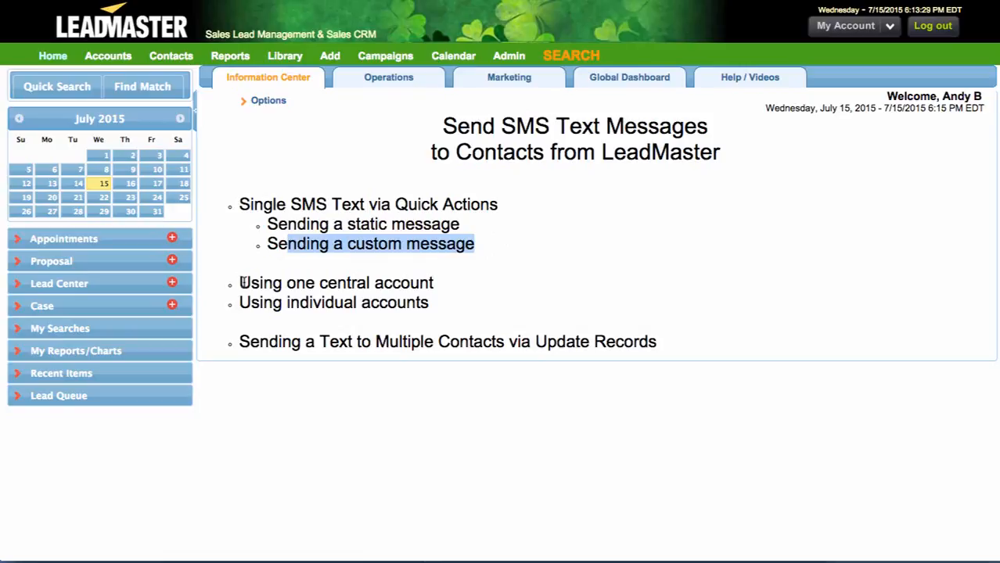
drag(240, 283, 448, 281)
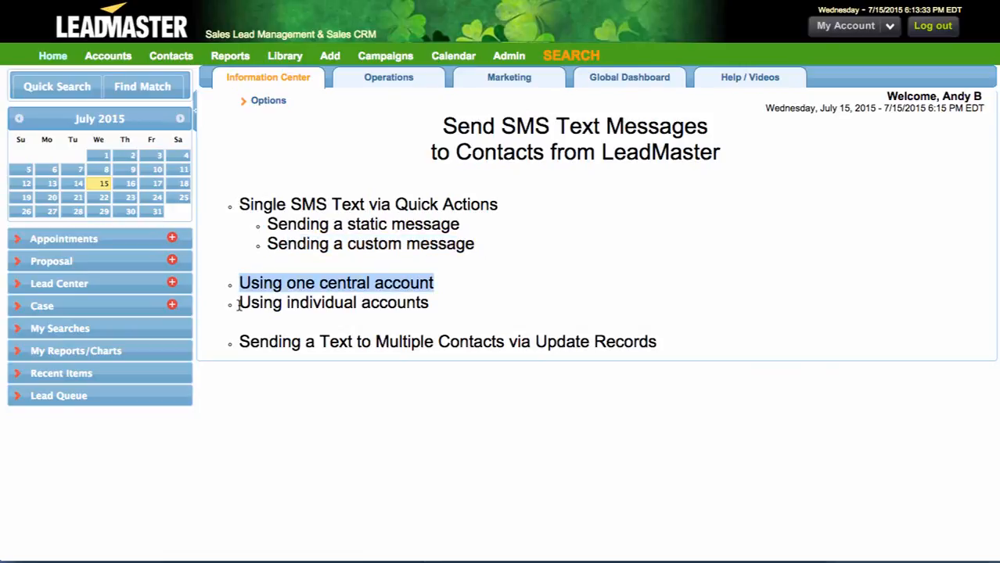
drag(238, 305, 436, 305)
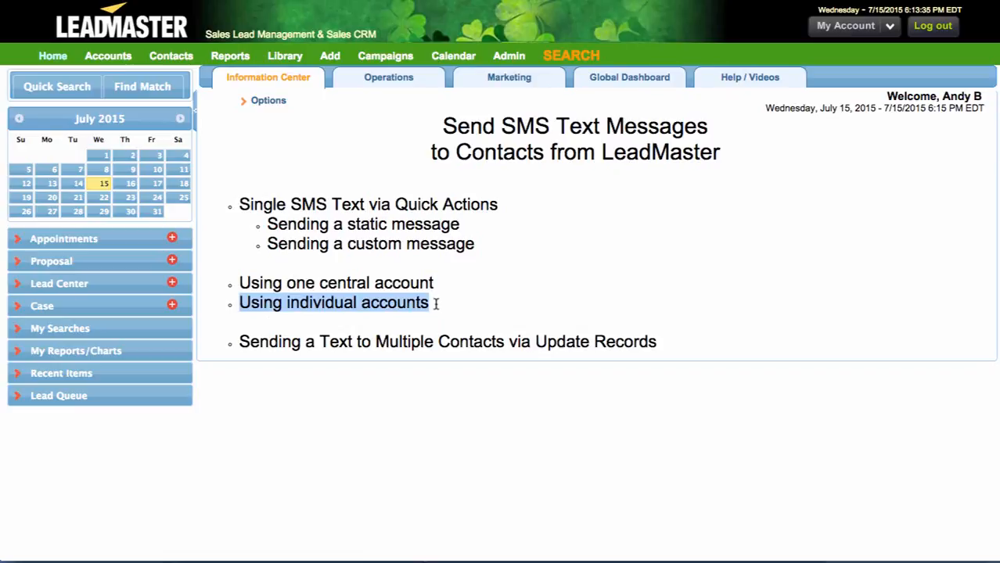
Examine the Email field in the Upload Record action of the Send Text Message #1 (static - central account) rule without changing it.
mouse_move(509, 56)
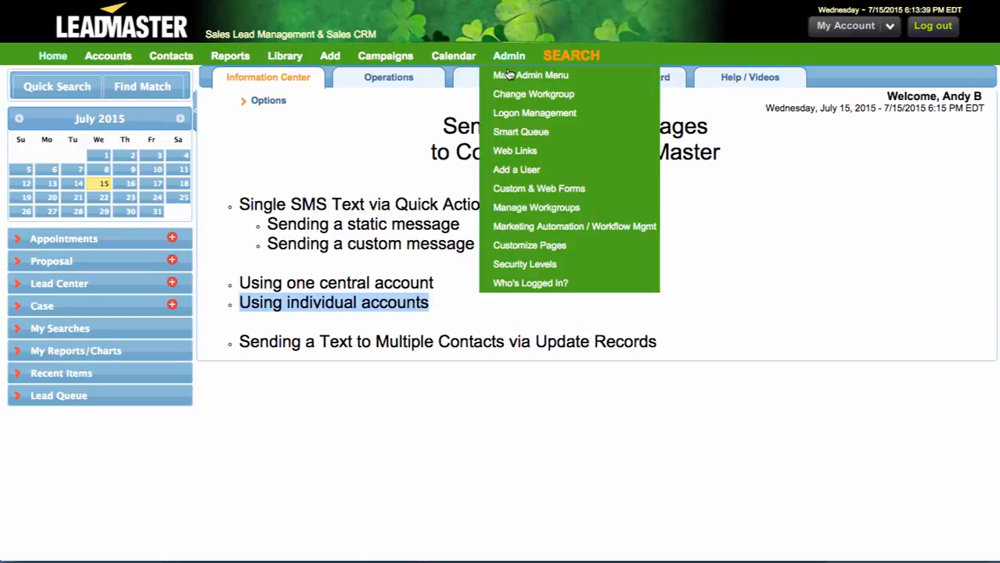
click(531, 228)
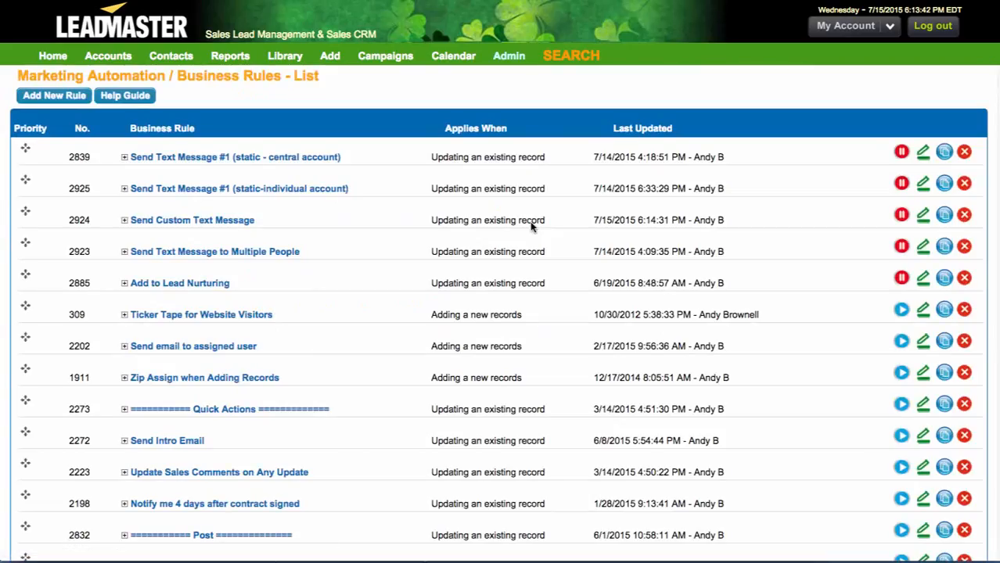
click(924, 154)
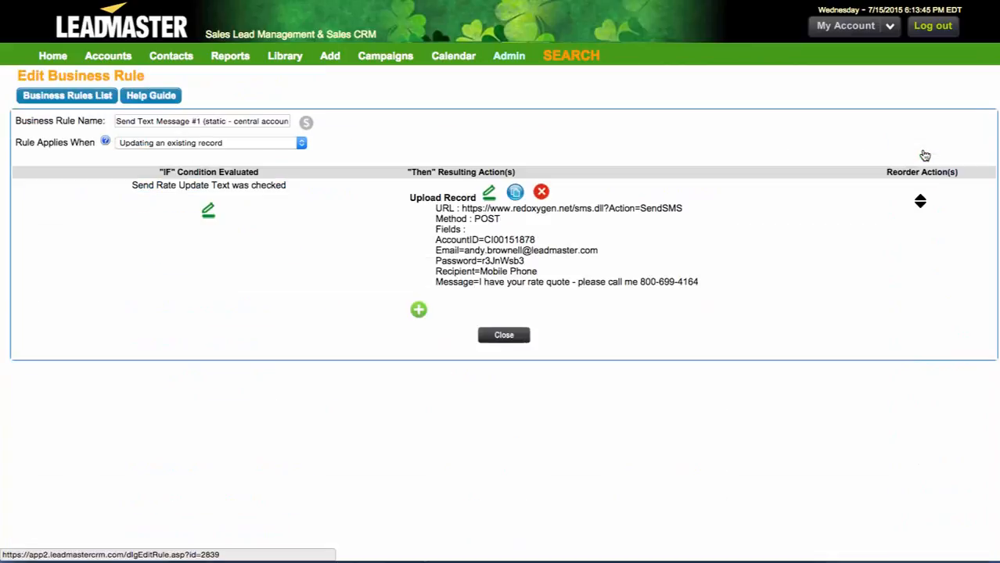
click(489, 195)
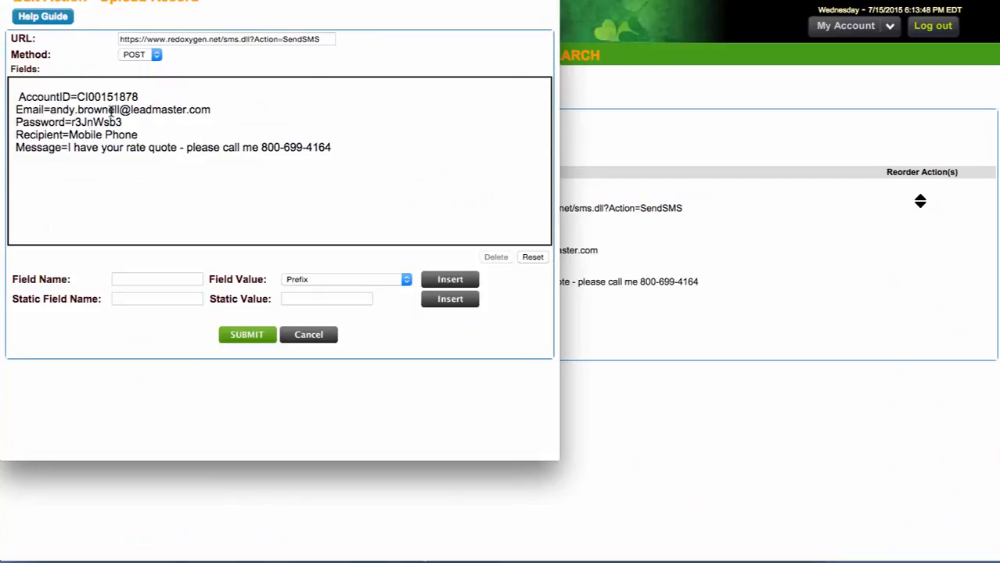
drag(208, 110, 17, 99)
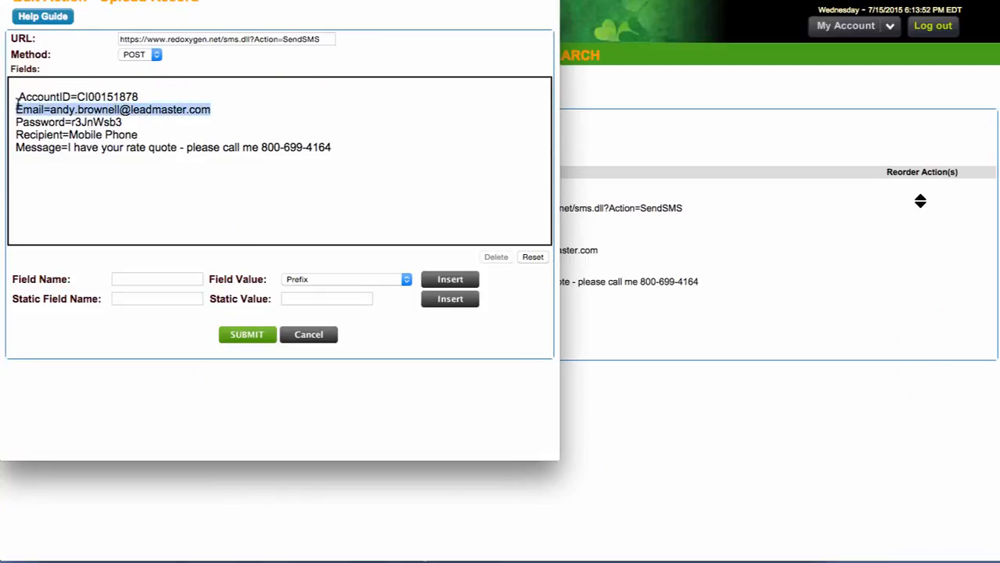
click(17, 105)
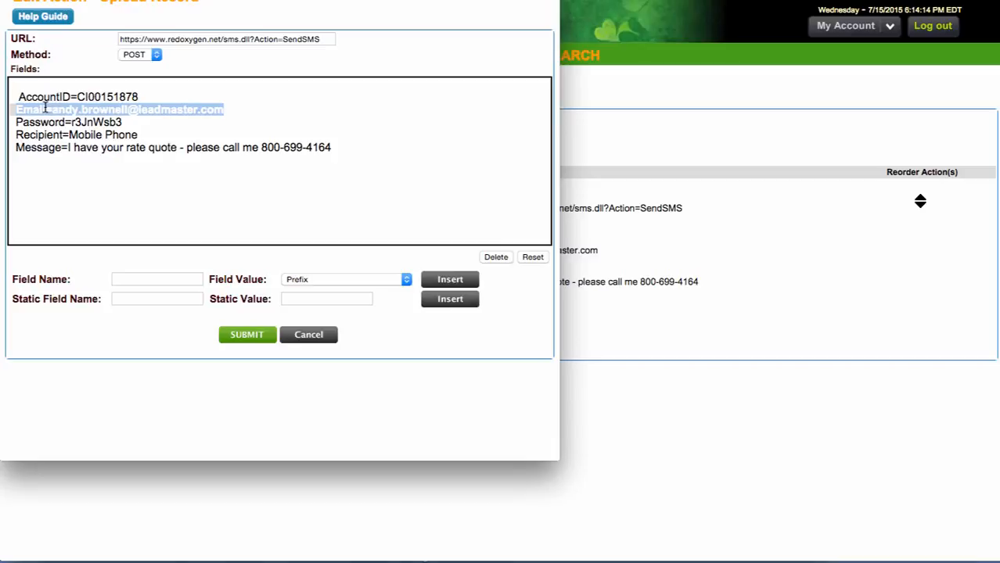
click(235, 122)
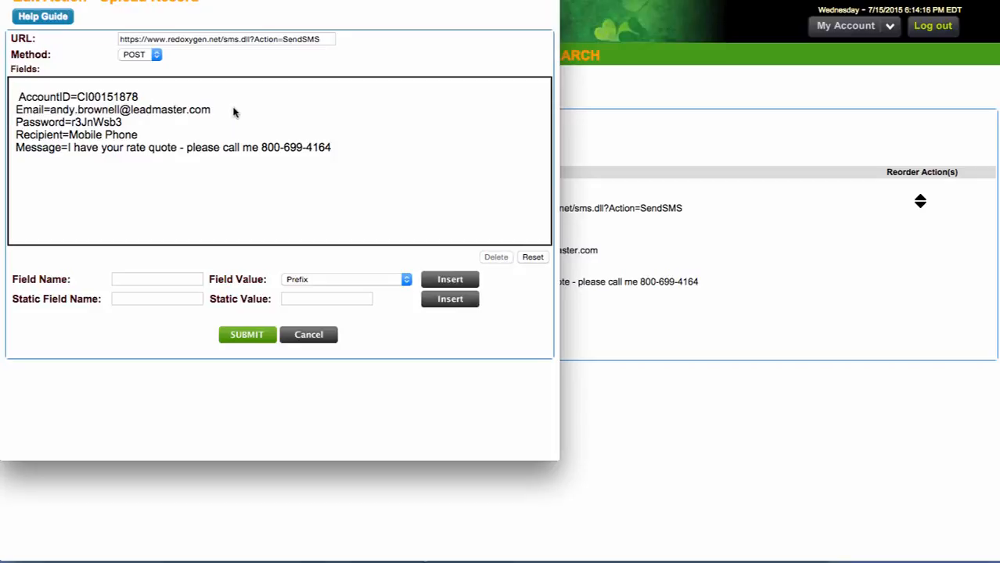
drag(235, 113, 26, 109)
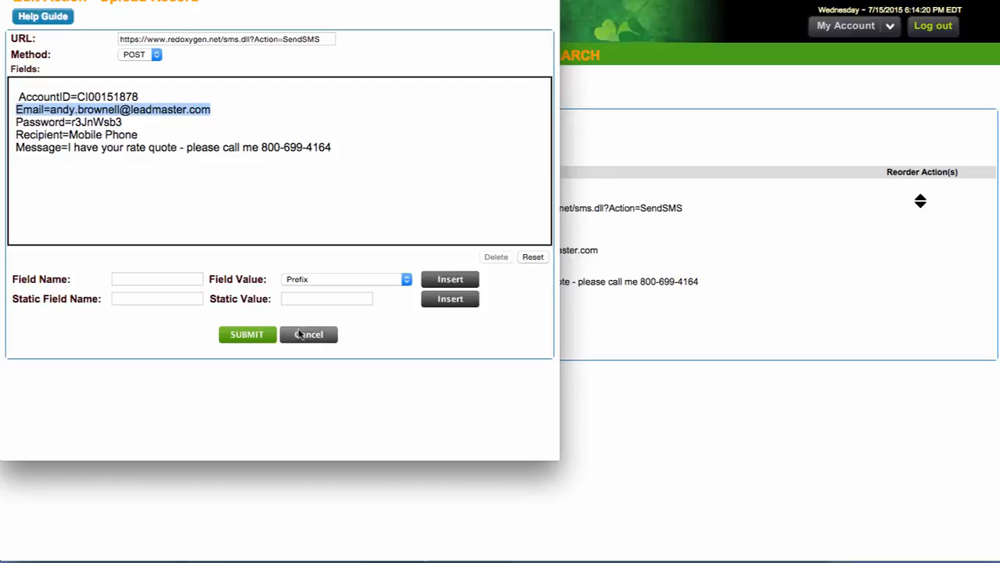
click(300, 335)
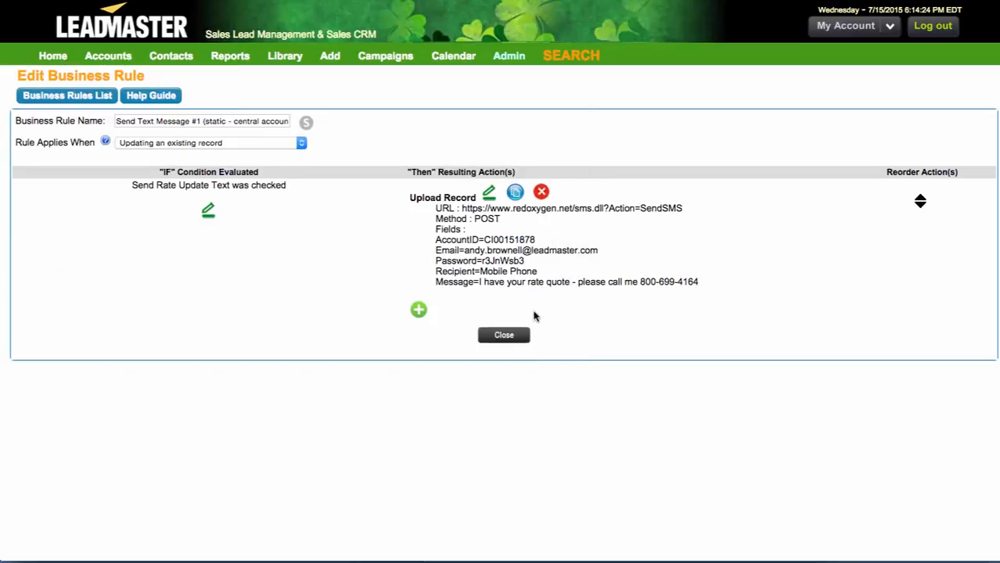
click(510, 335)
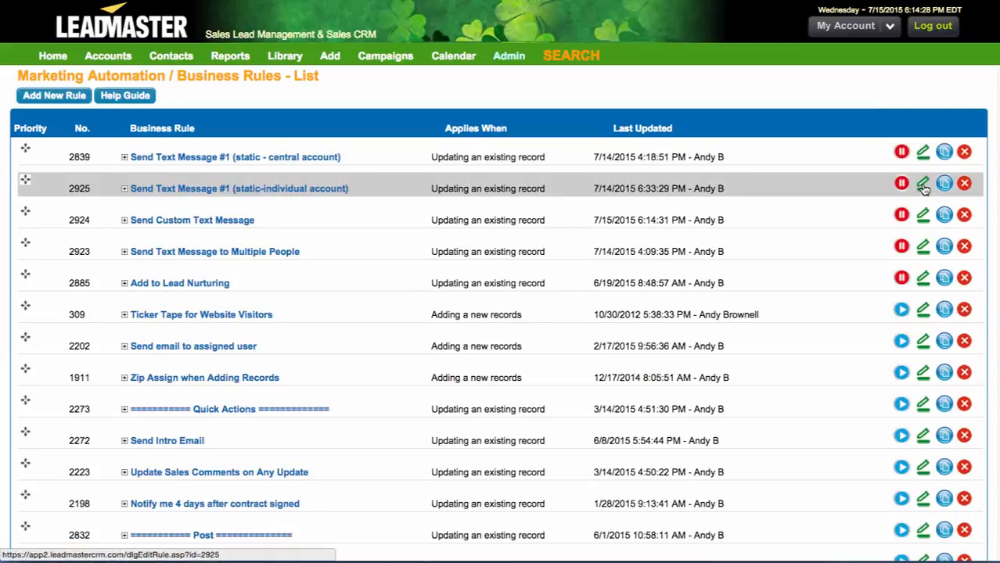
In the Send Text Message #1 (static-individual account) rule's Upload Record action, insert an Email field with the value Sales Rep Email.
click(923, 185)
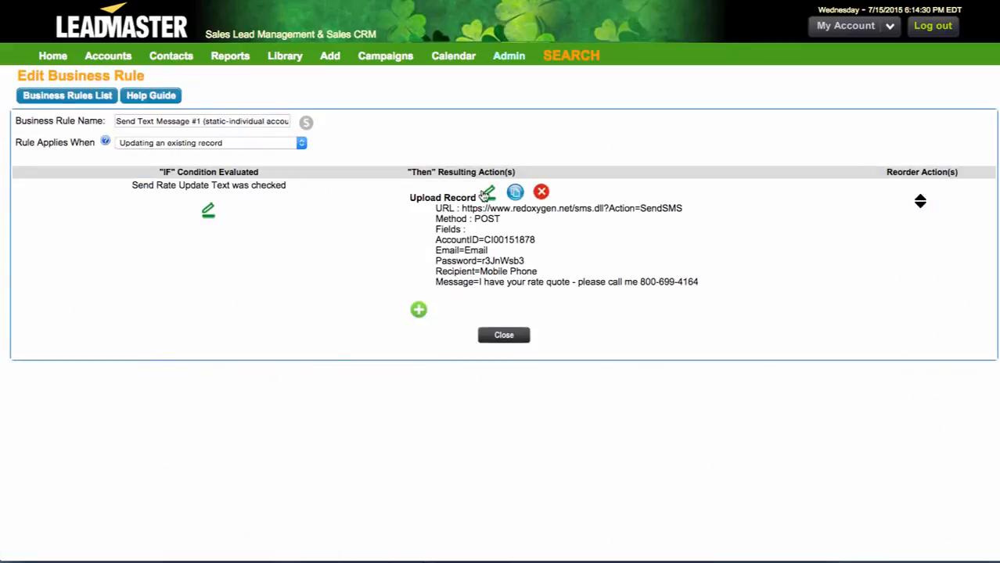
click(485, 194)
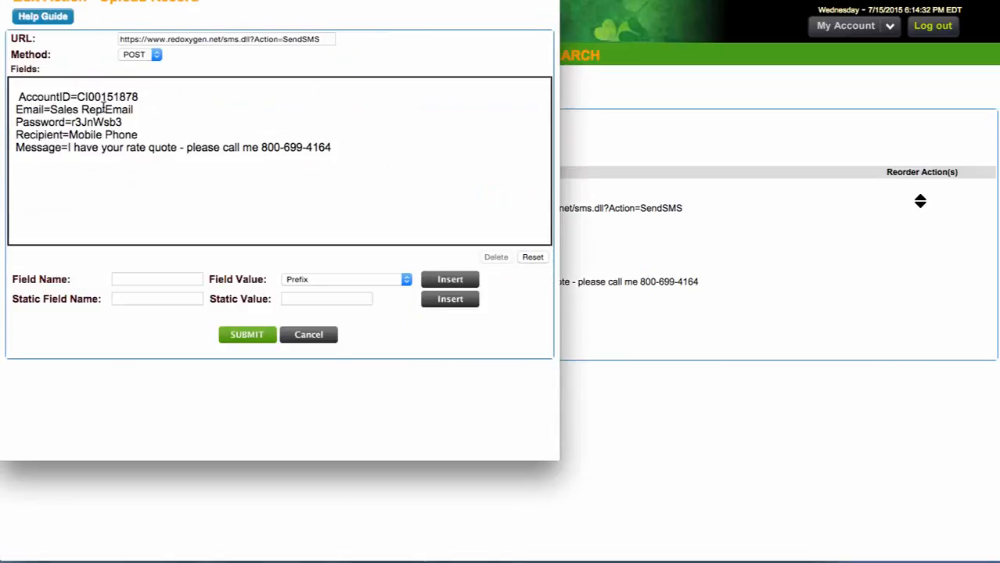
drag(15, 110, 144, 111)
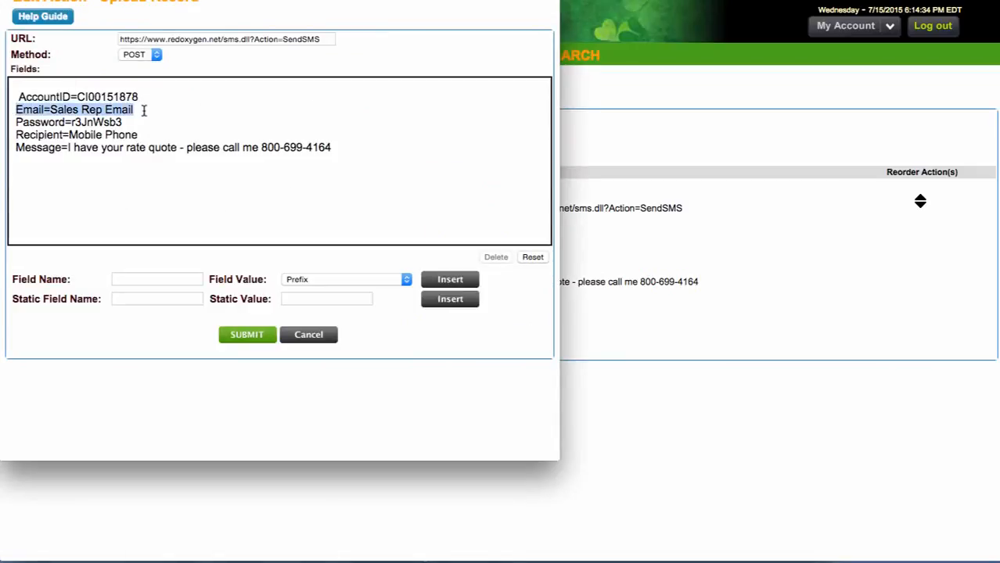
click(168, 281)
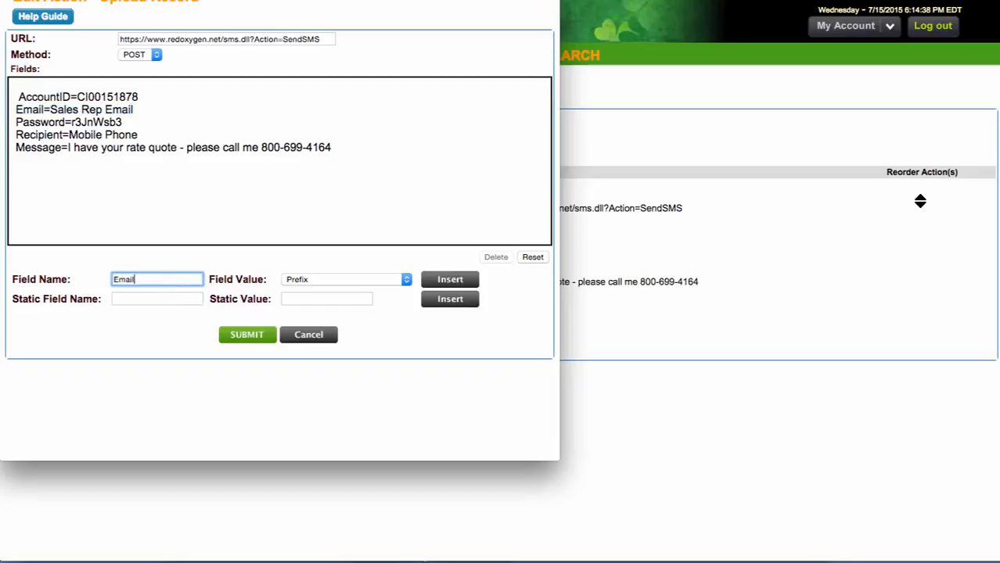
click(406, 279)
scroll(393, 420, down, 10)
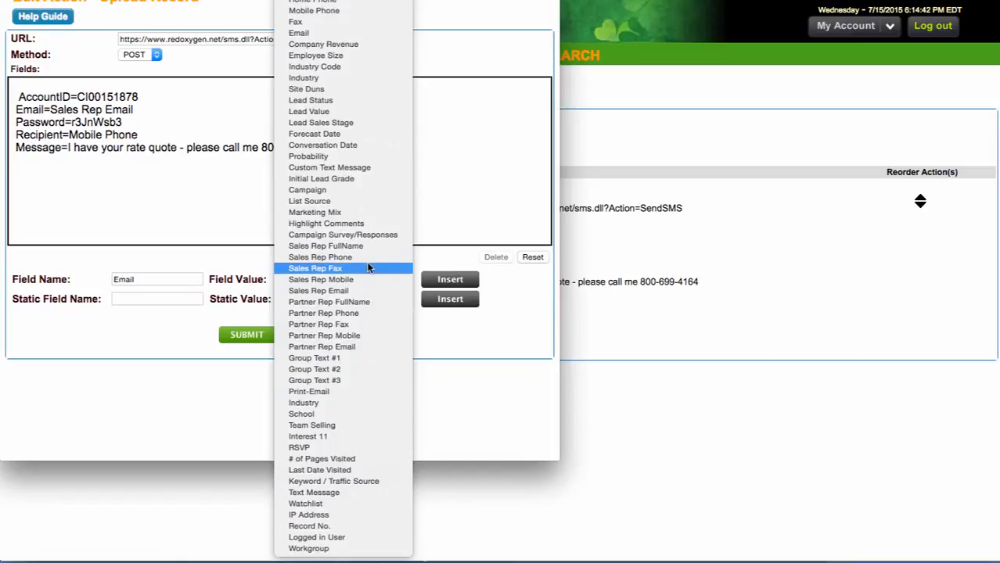
click(367, 291)
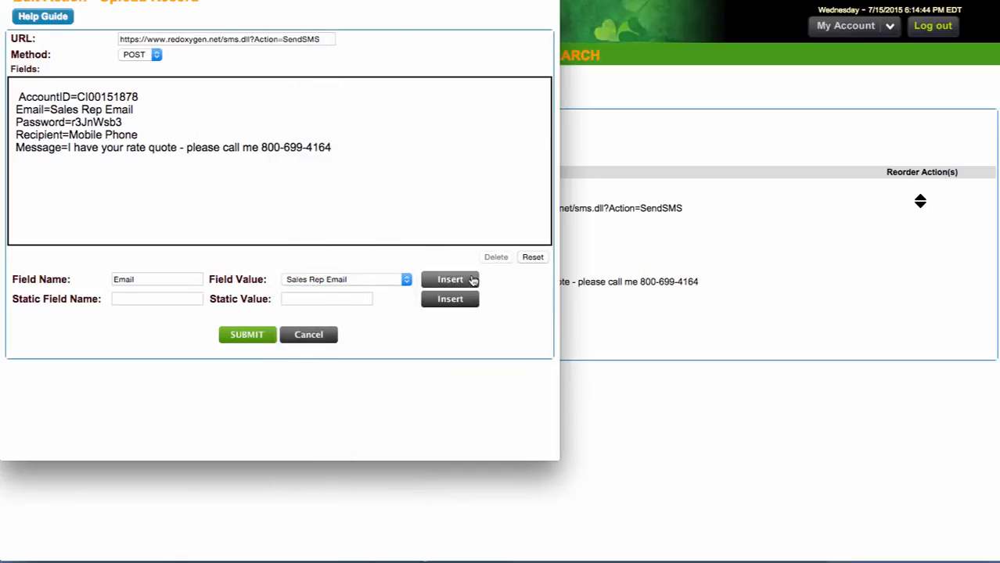
click(462, 285)
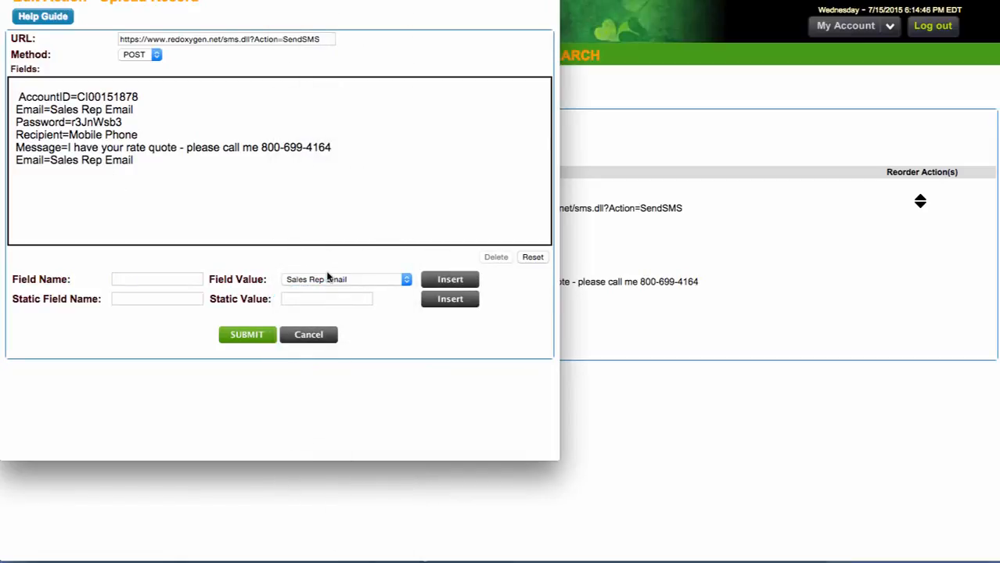
Insert another Email field with the value Partner Rep Email into the same Upload Record action.
click(174, 280)
text(Email)
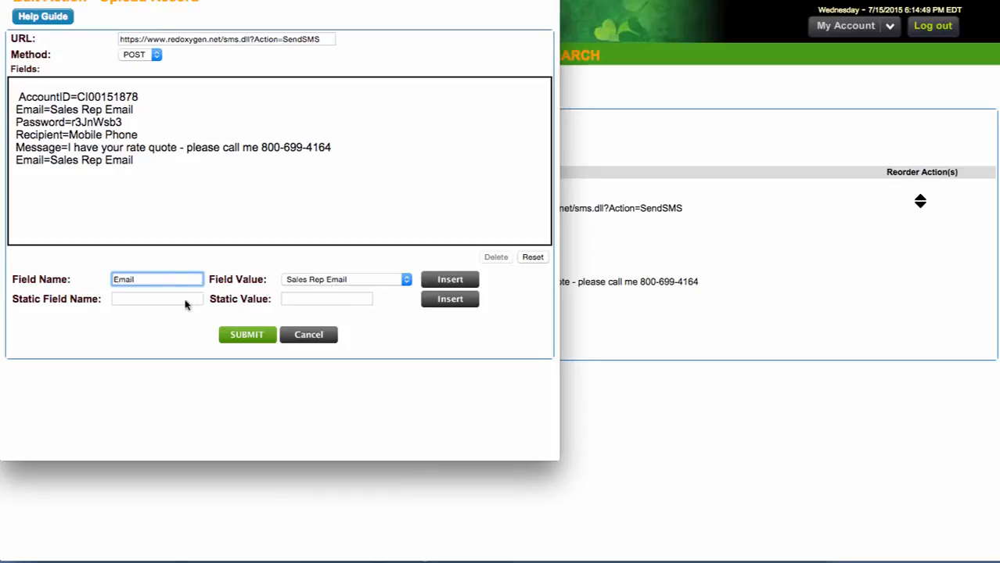
click(376, 280)
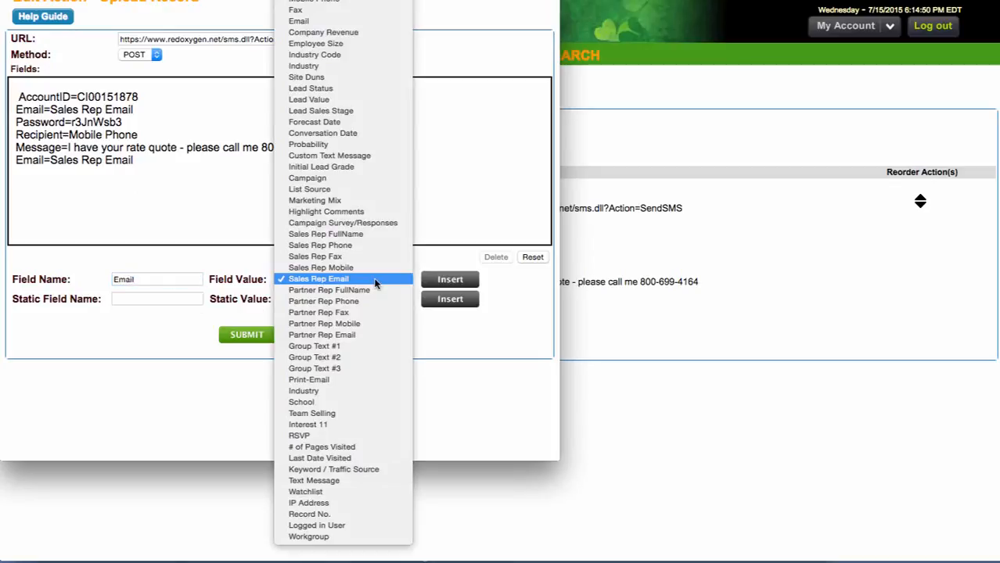
click(371, 335)
click(448, 280)
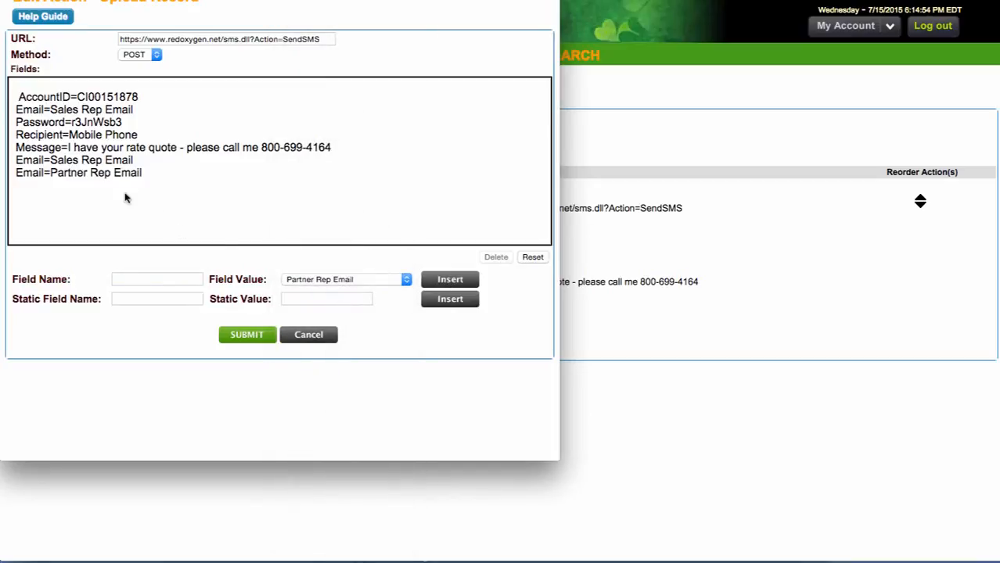
Delete the added Partner Rep Email and Sales Rep Email fields from the Upload Record action and discard the edit.
click(103, 169)
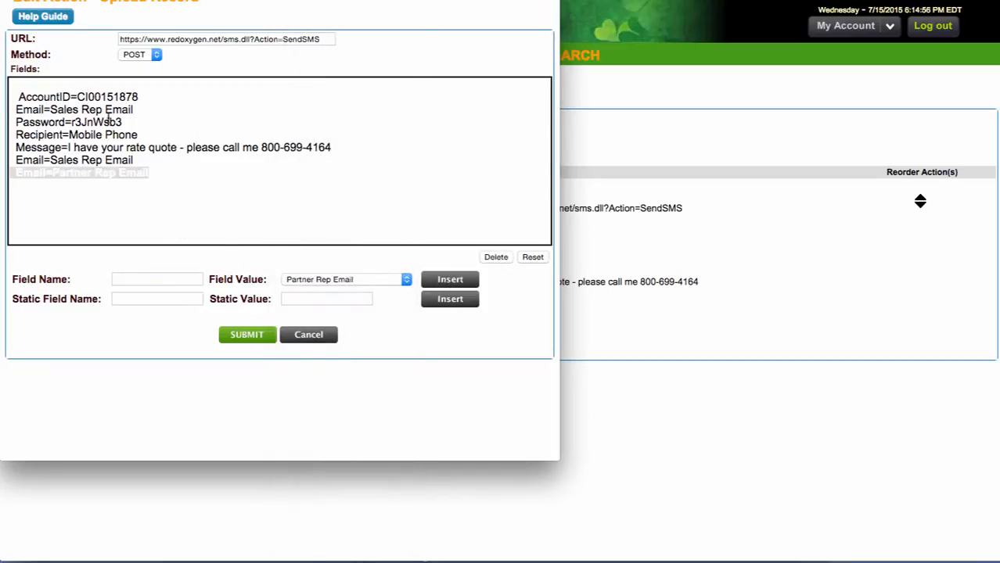
click(496, 258)
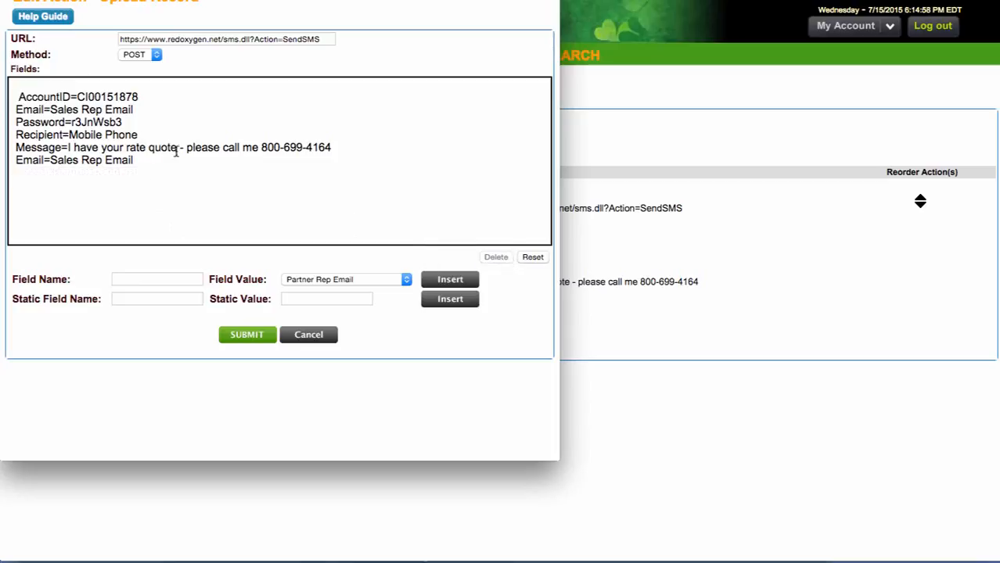
click(112, 159)
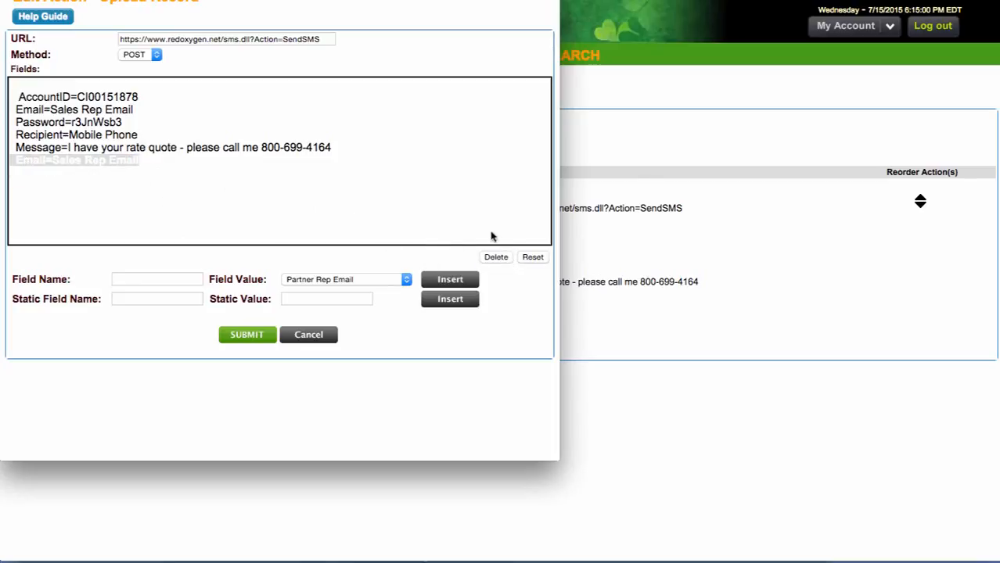
click(502, 257)
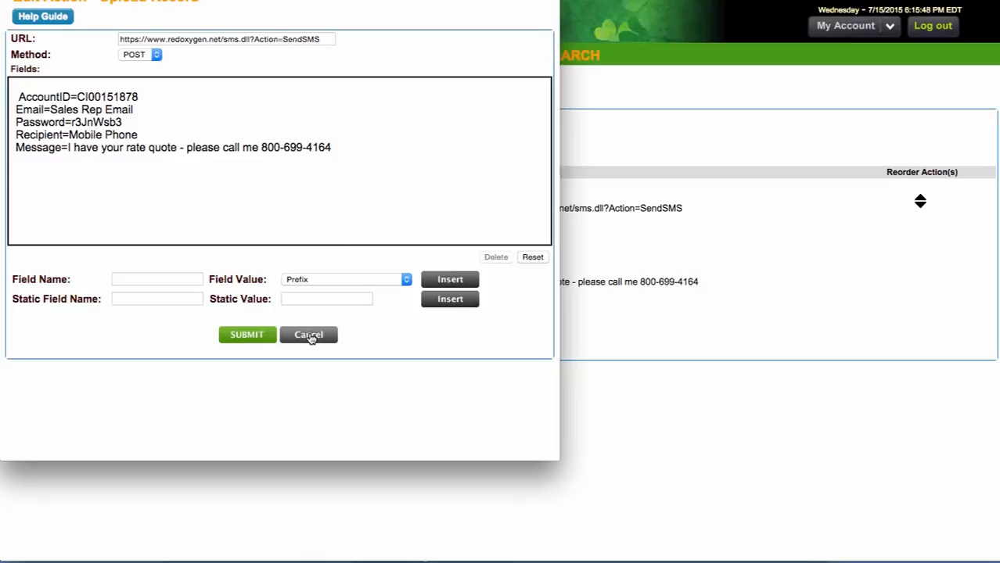
click(310, 336)
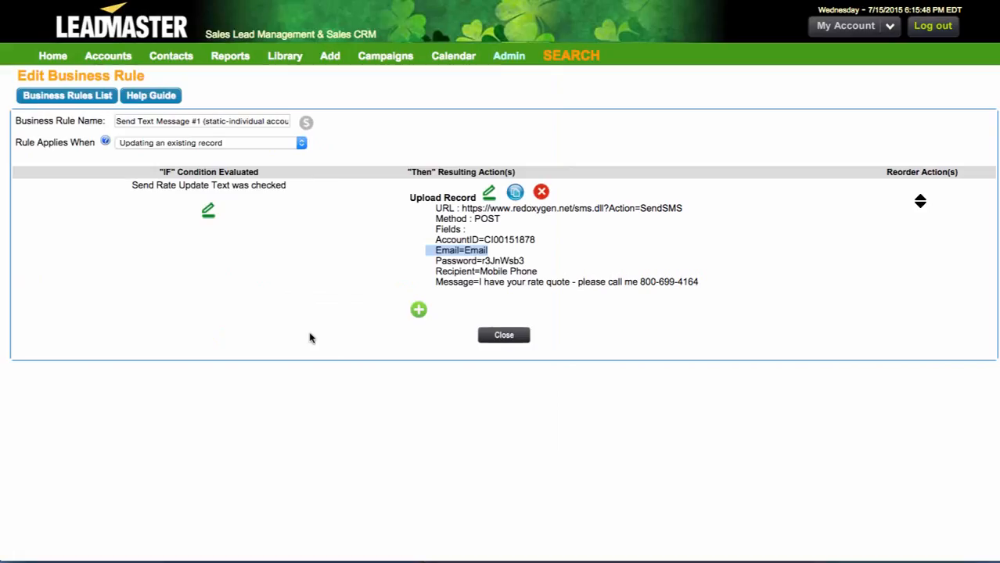
Return to the home page and review the topic on sending a text to multiple contacts via Update Records.
click(57, 58)
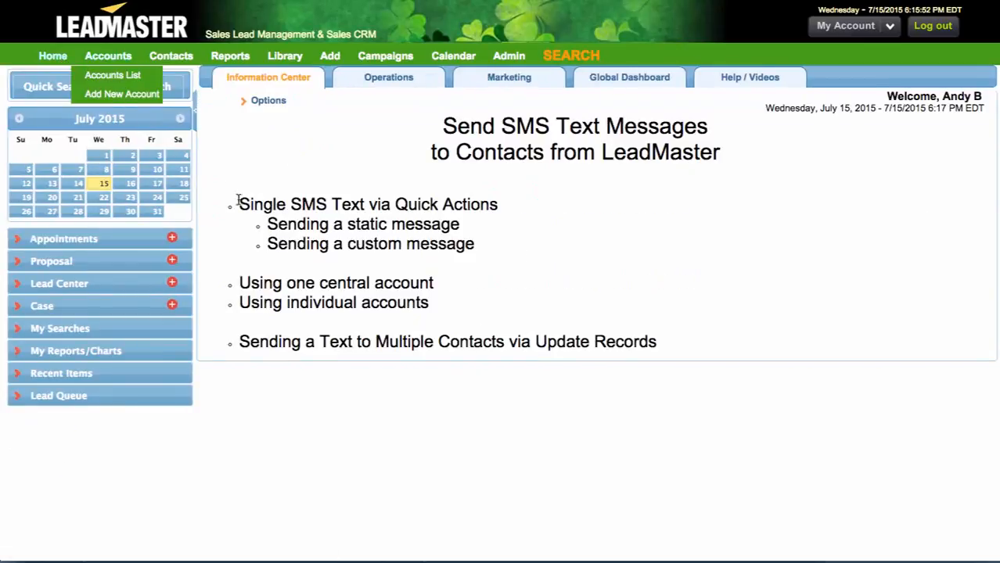
drag(238, 342, 677, 340)
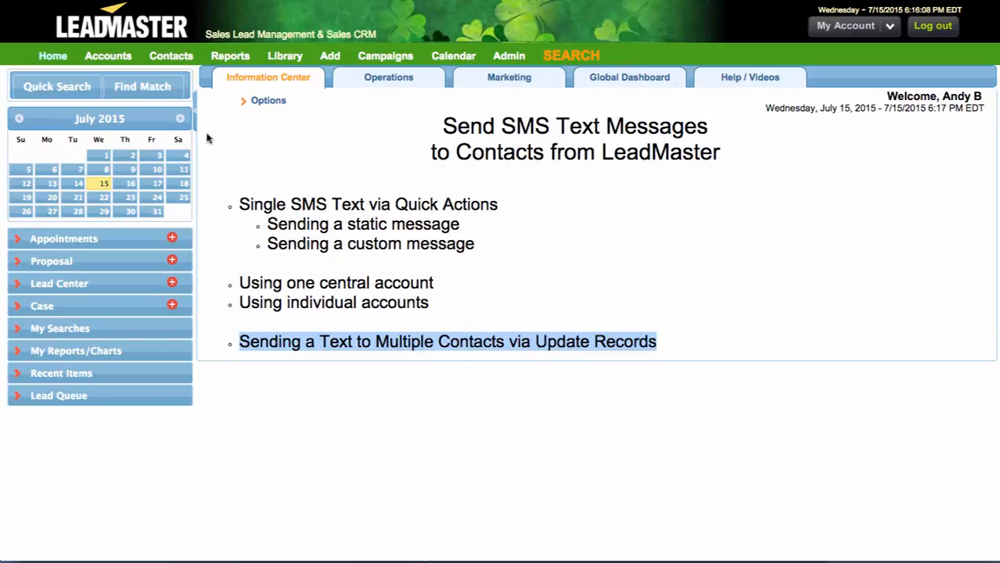
Open the most recent record, webmail.homebaseli.com, and examine the Group Text #1, #2 and #3 fields in its Group Text Messaging section.
click(68, 376)
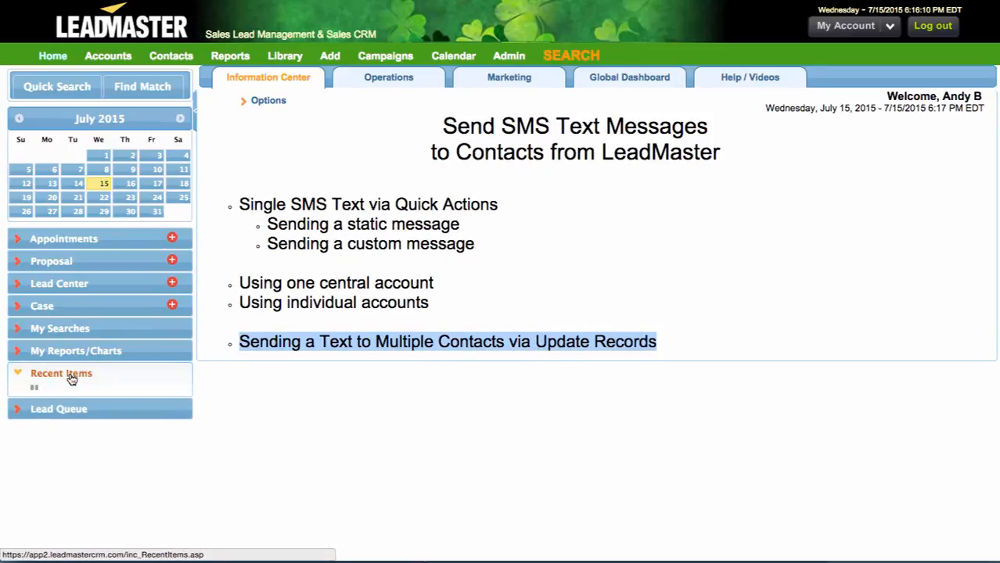
click(72, 393)
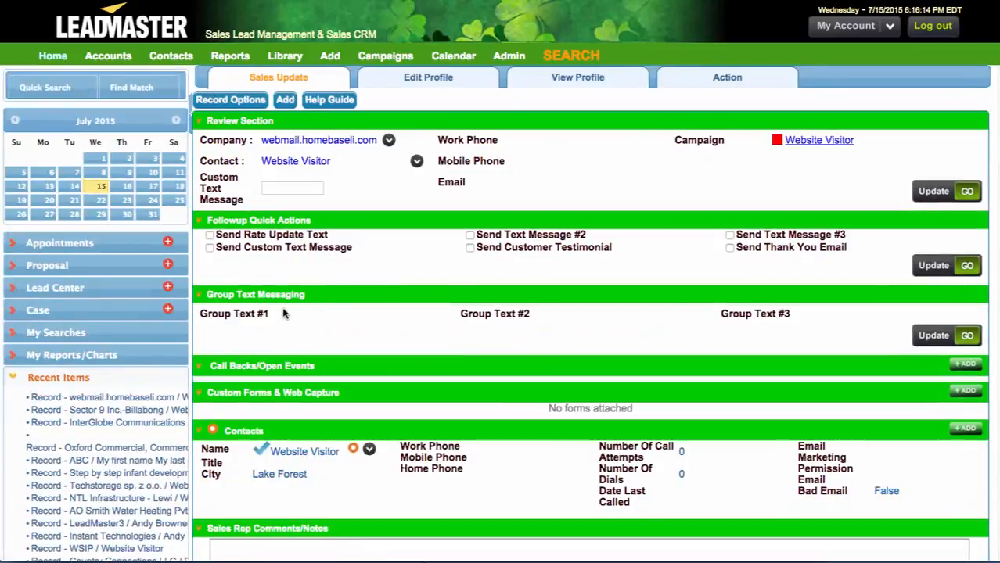
drag(206, 295, 324, 289)
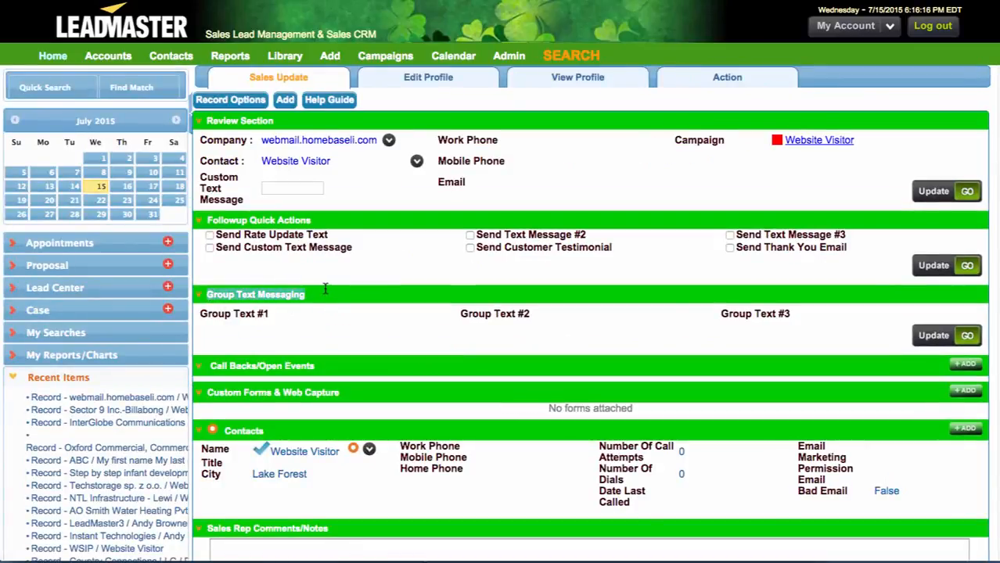
drag(199, 318, 270, 313)
drag(460, 313, 537, 324)
drag(721, 314, 801, 315)
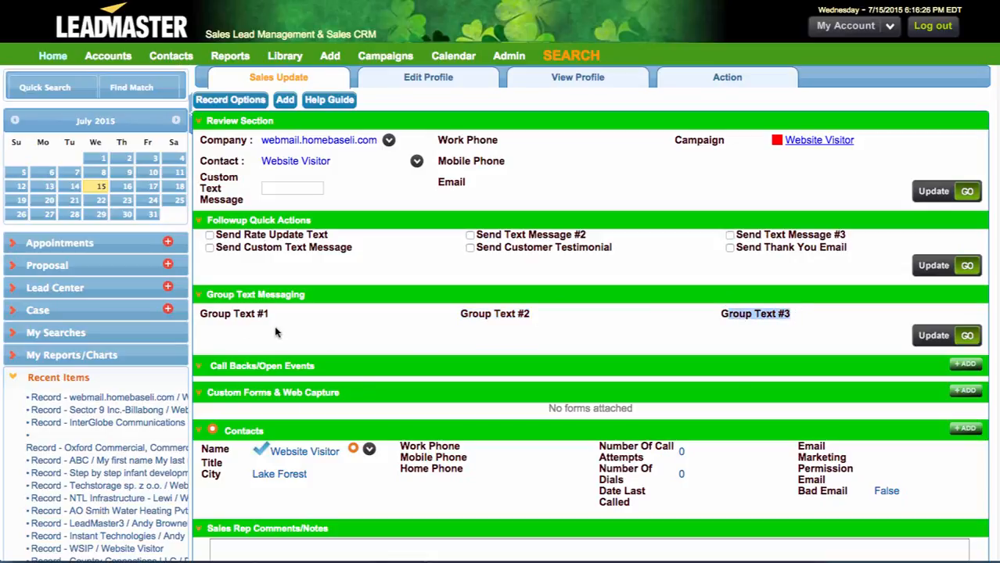
drag(204, 312, 263, 314)
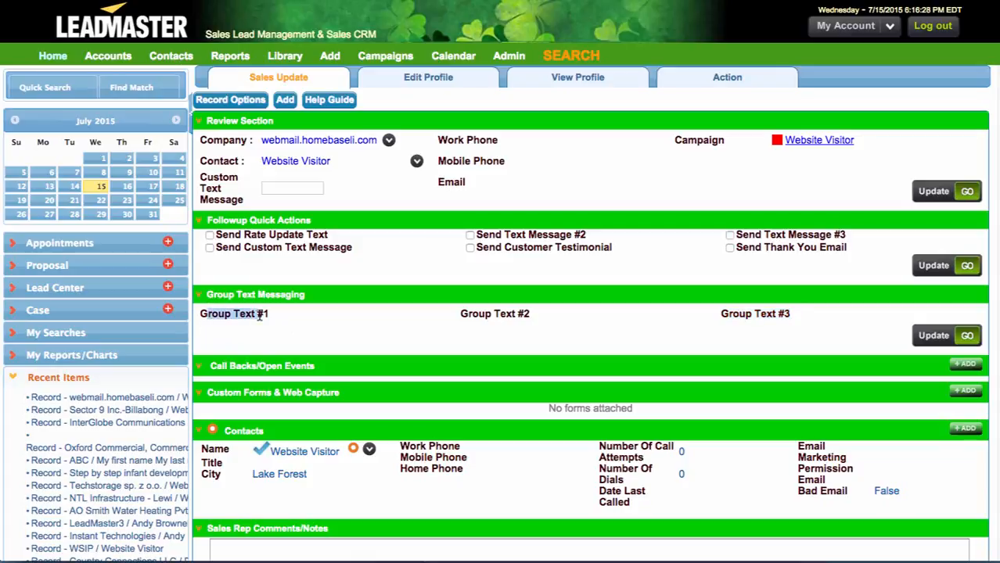
drag(461, 313, 522, 318)
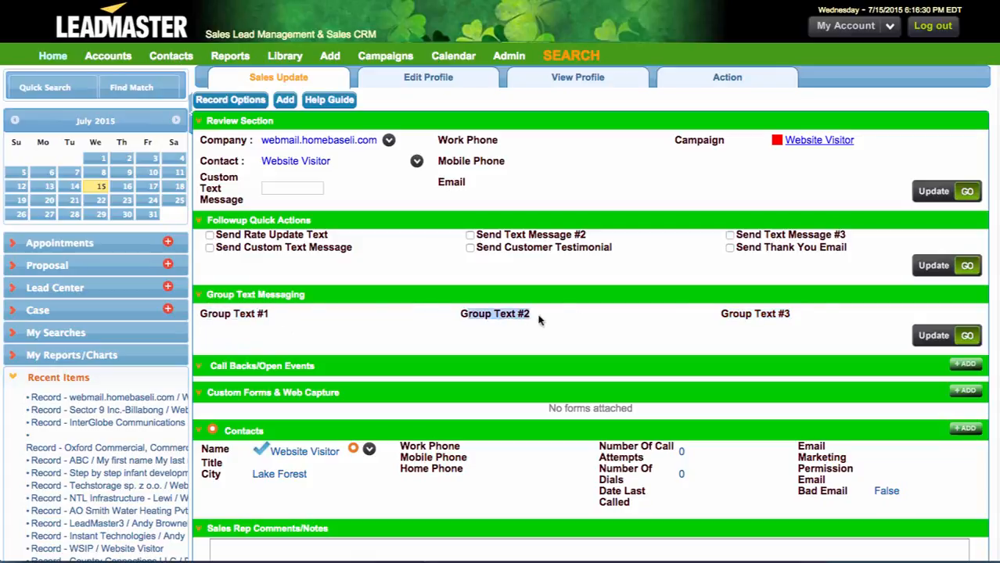
drag(721, 313, 822, 311)
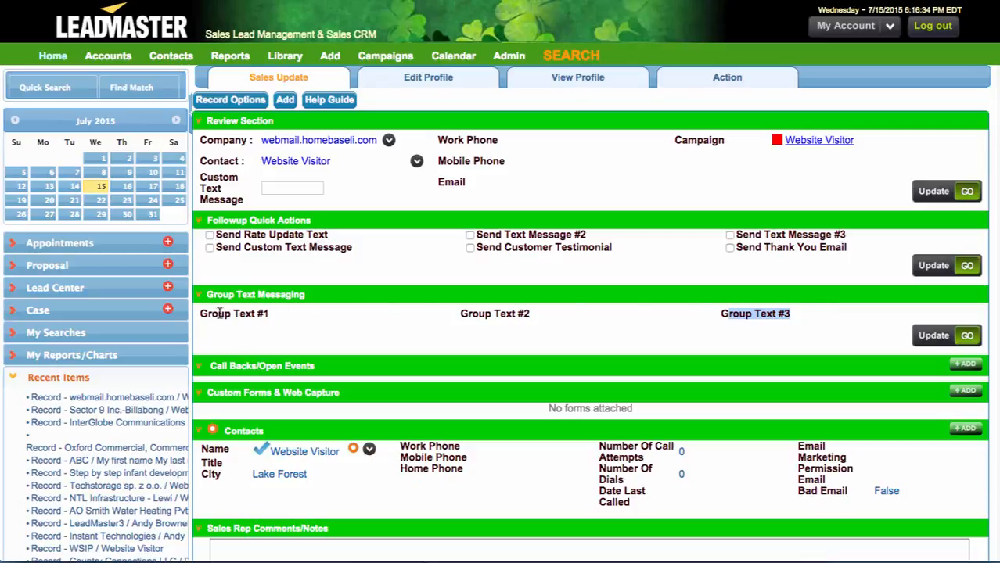
drag(220, 313, 257, 309)
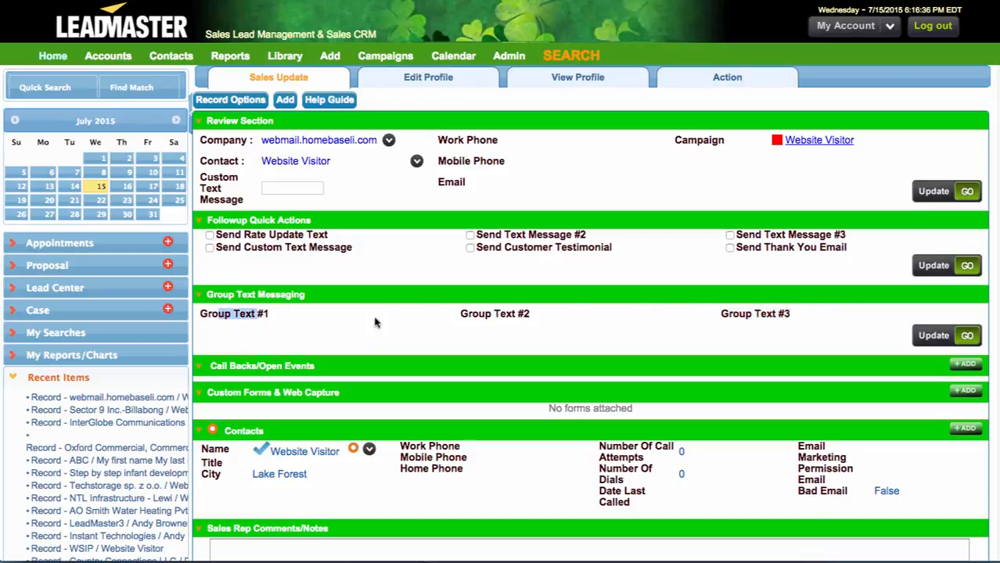
drag(472, 314, 529, 313)
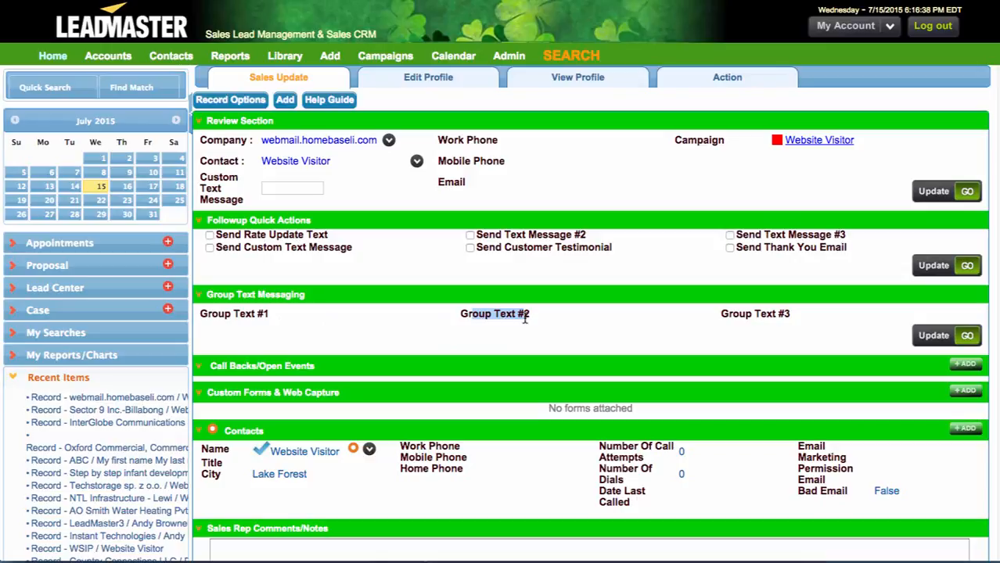
Open the Send Text Message to Multiple People business rule and review its condition, text message and Update Record action.
click(508, 59)
click(536, 246)
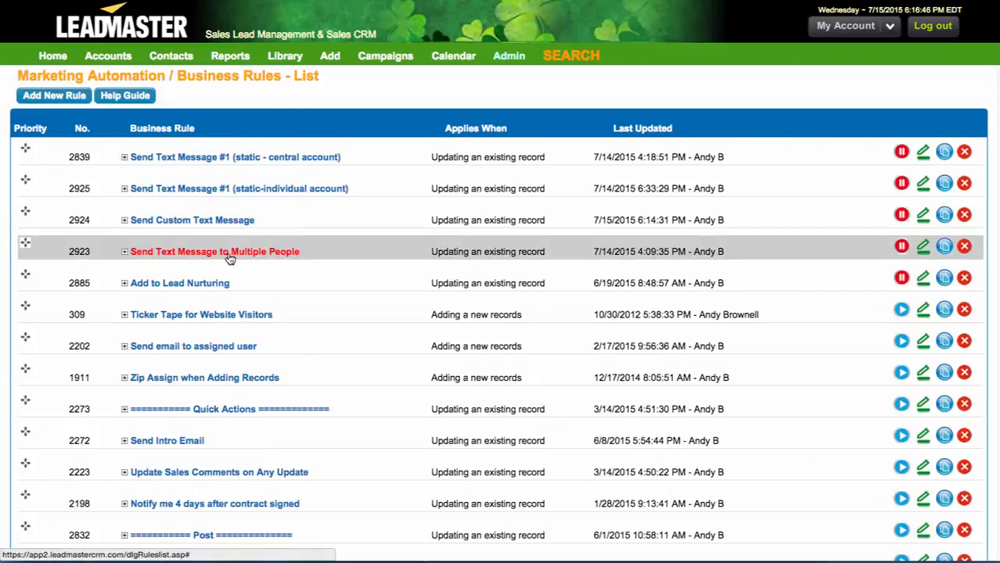
click(923, 247)
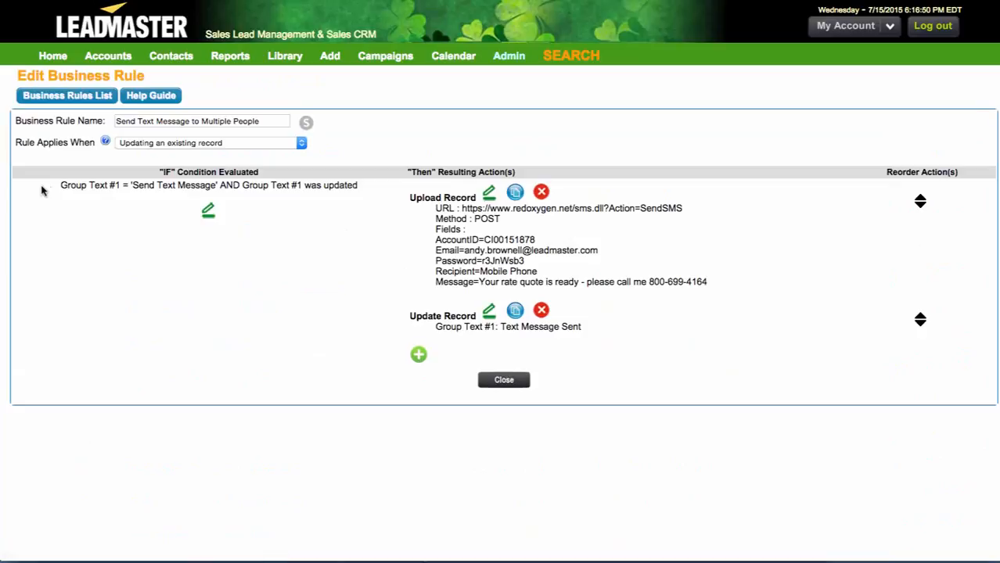
drag(62, 185, 361, 184)
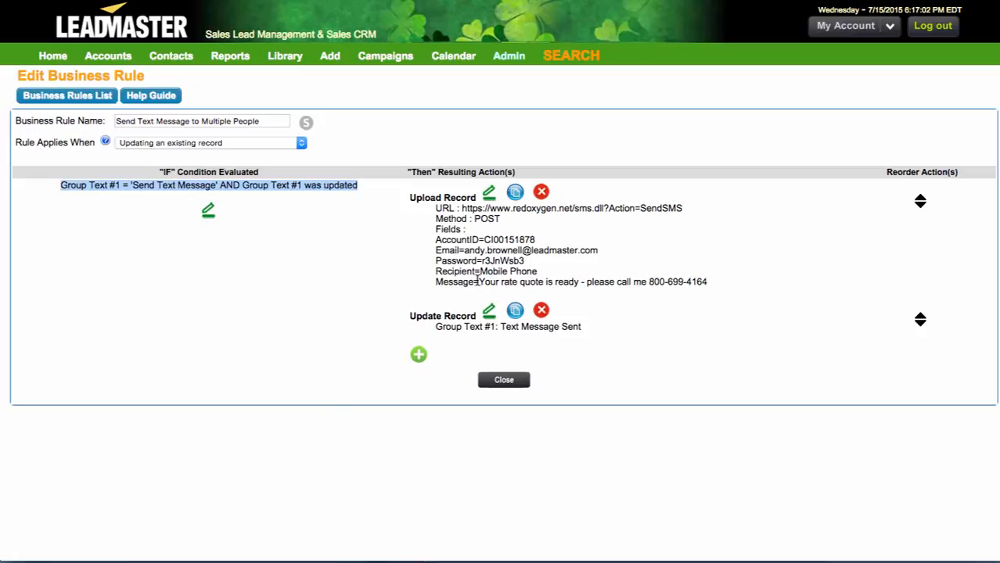
drag(436, 282, 718, 279)
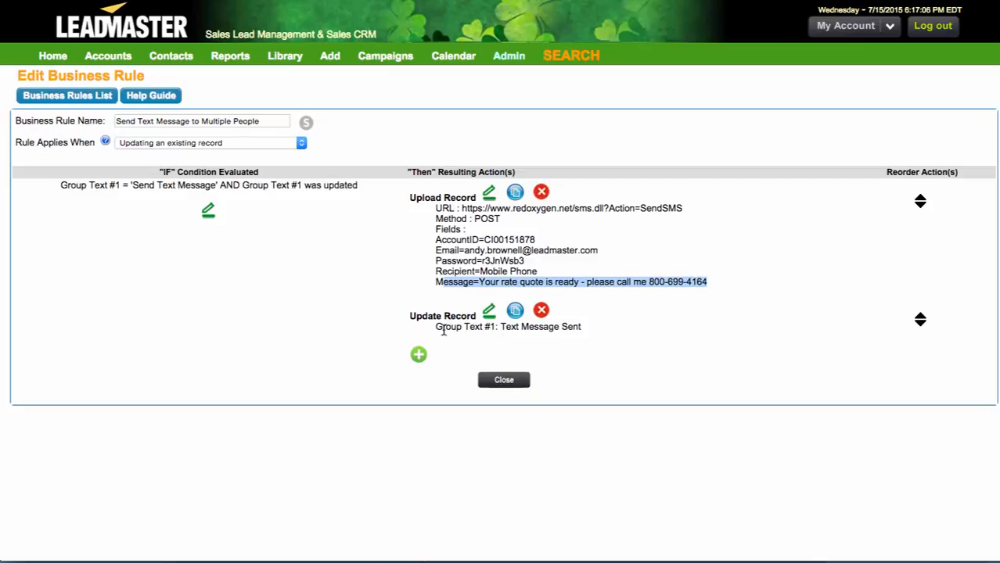
drag(443, 328, 588, 329)
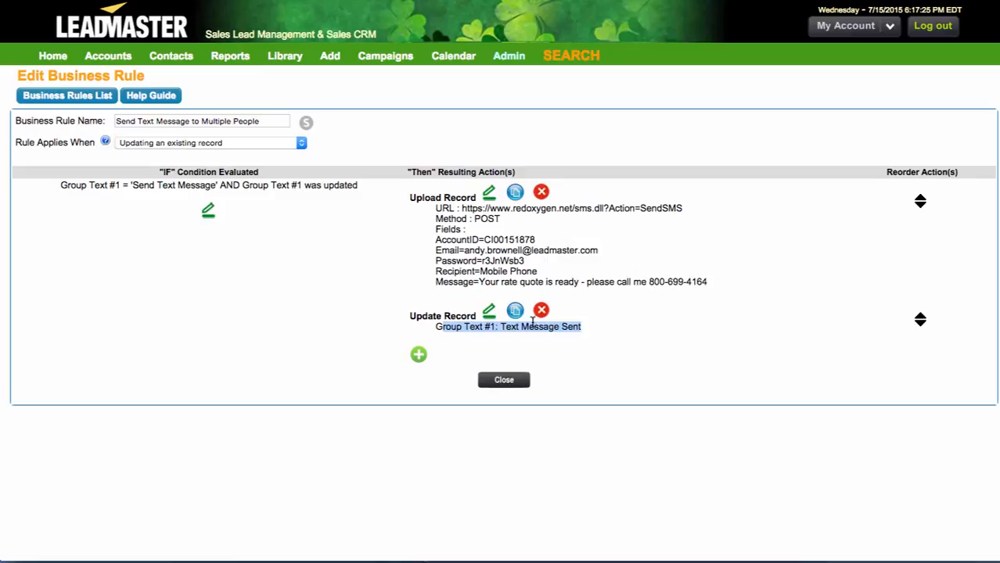
click(472, 329)
Open the Sales Update page customization and check the Group Text Messaging section's label settings without changing them.
click(514, 51)
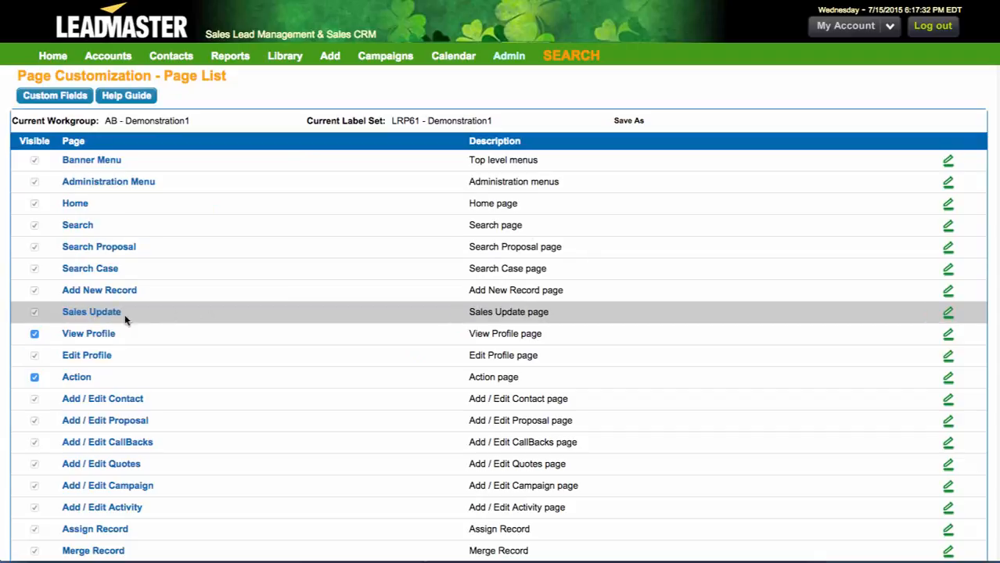
click(97, 319)
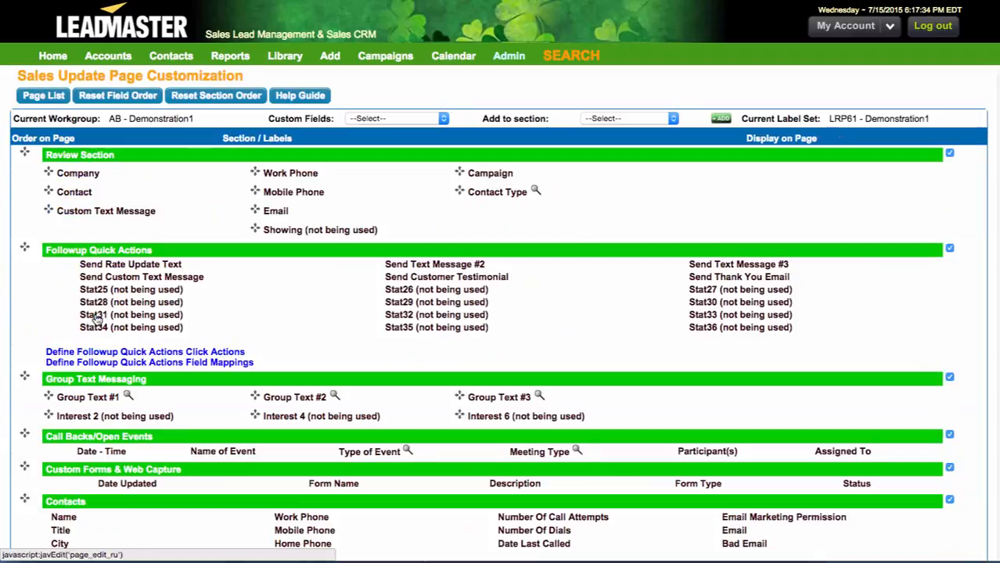
click(90, 383)
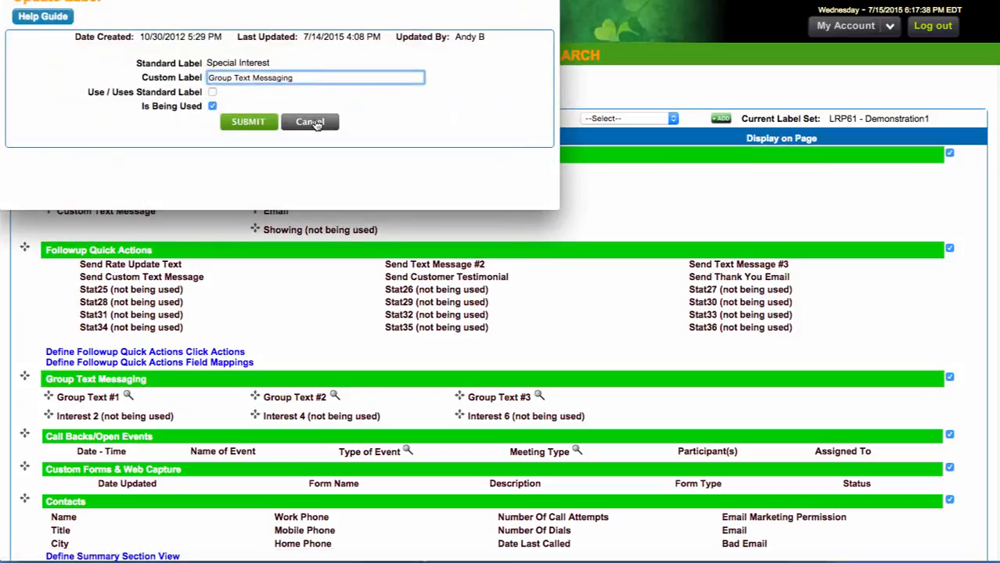
click(310, 123)
Check the Group Text #1 field's label settings and review the values in its reference table.
click(88, 400)
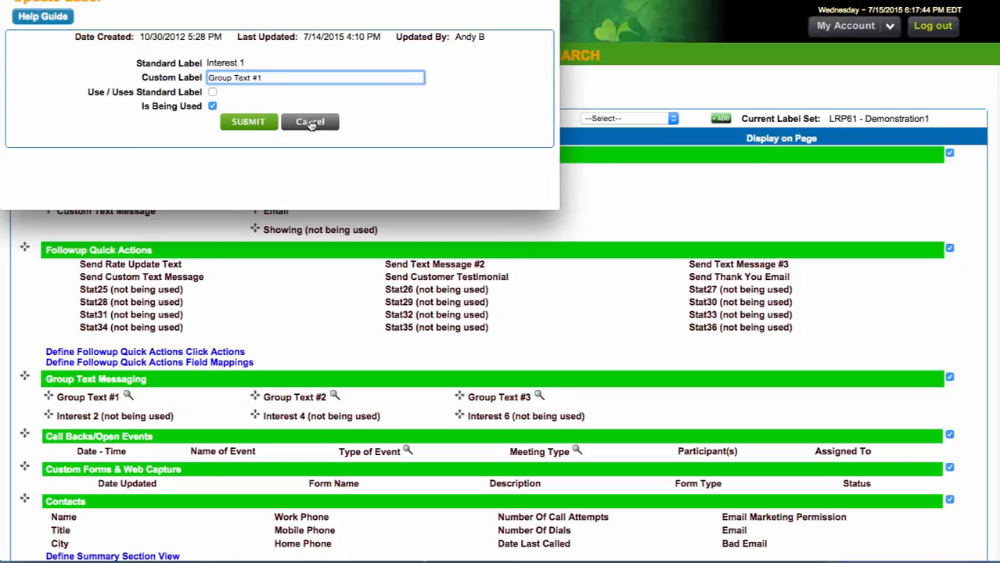
click(310, 122)
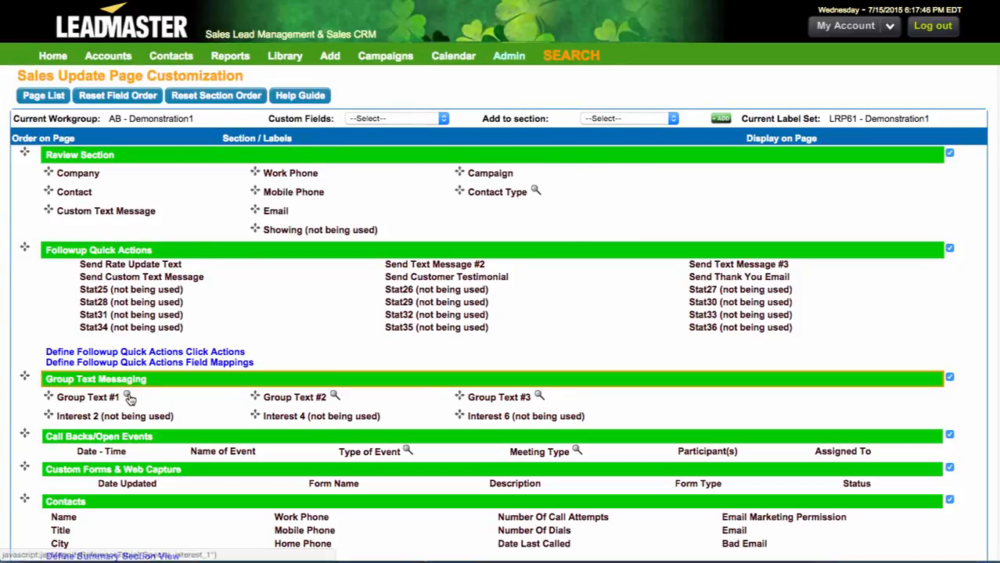
click(129, 397)
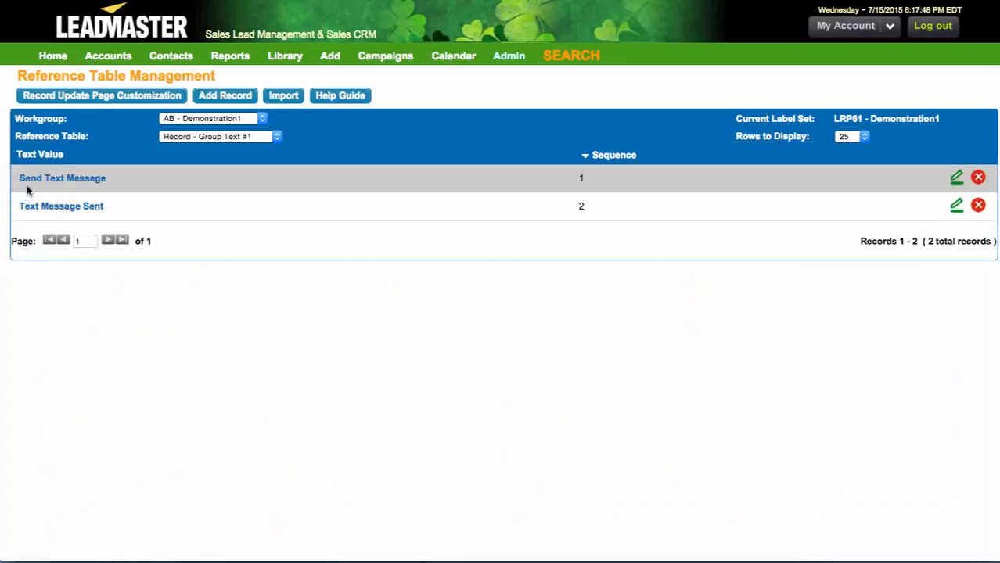
drag(19, 207, 122, 208)
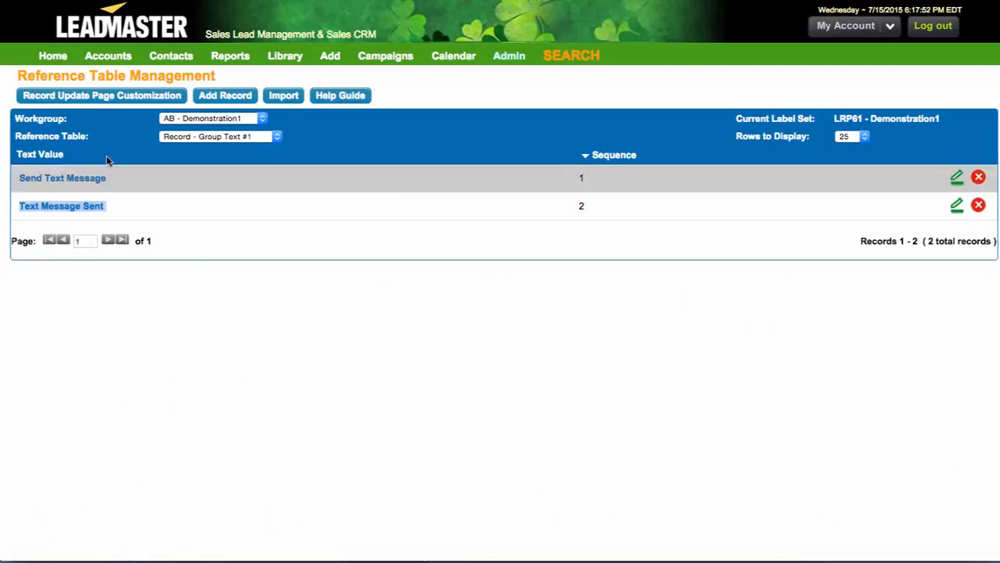
In the accounts list, select the webmail.homebaseli.com record and extend the selection to every record on the page.
mouse_move(57, 60)
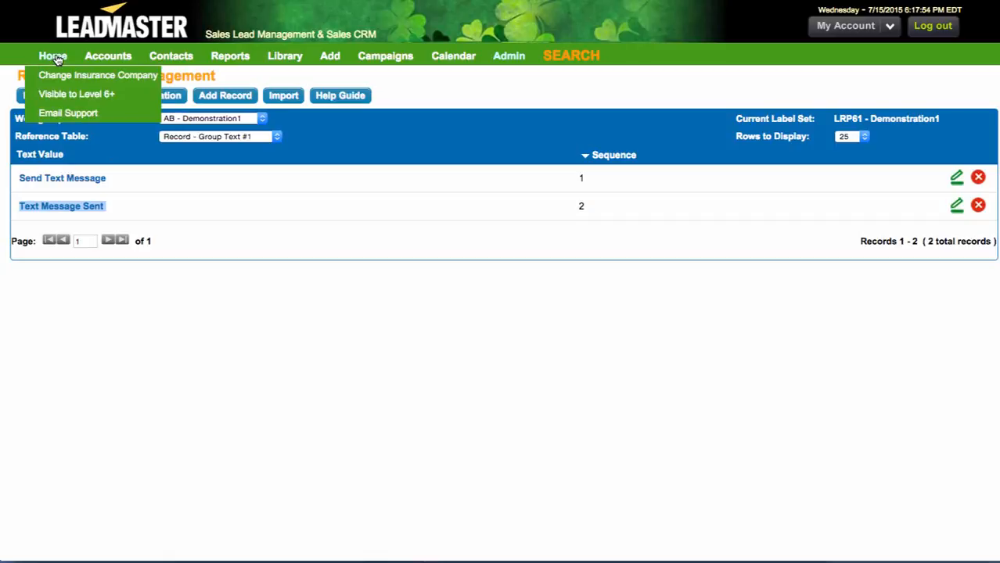
click(101, 60)
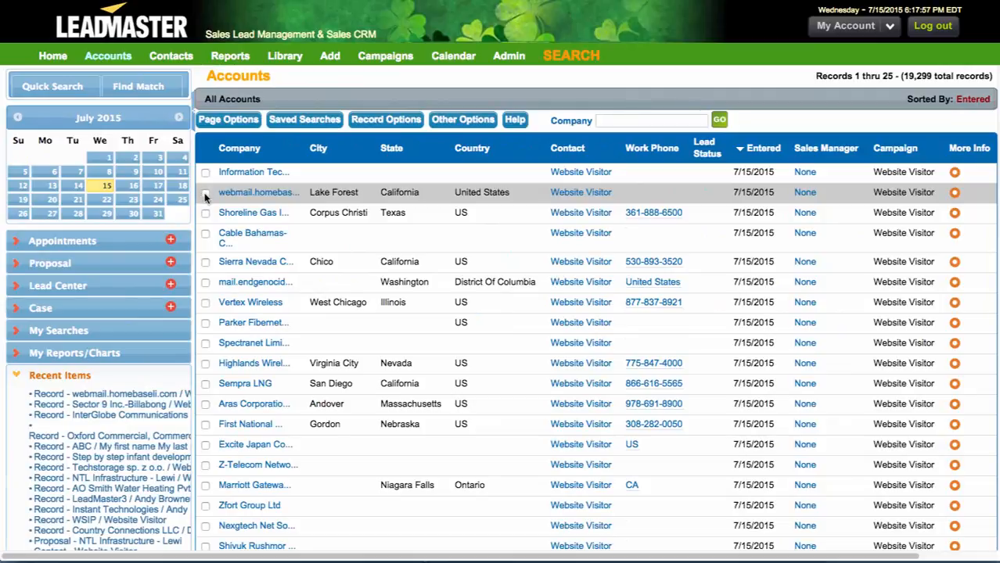
click(205, 193)
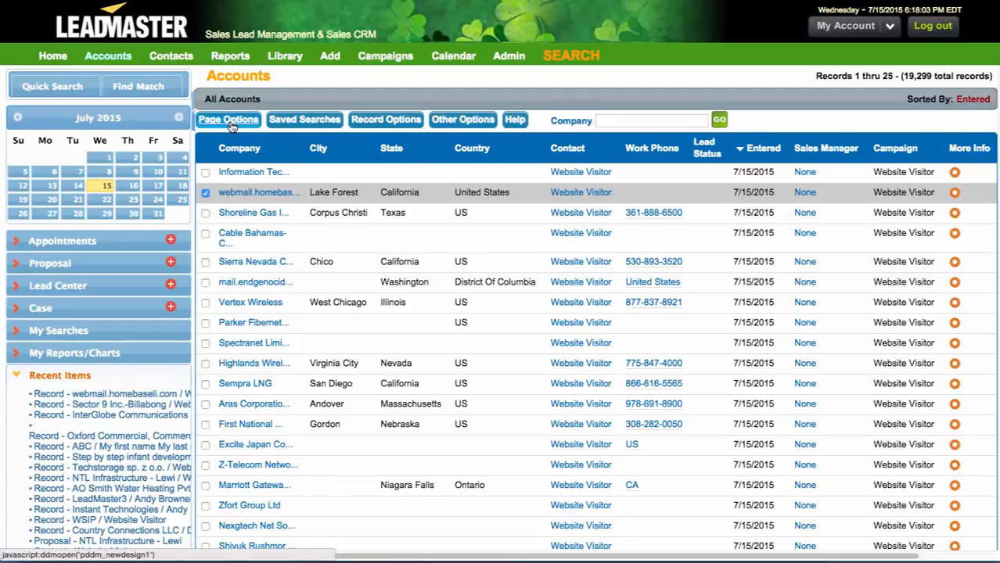
mouse_move(232, 128)
click(219, 143)
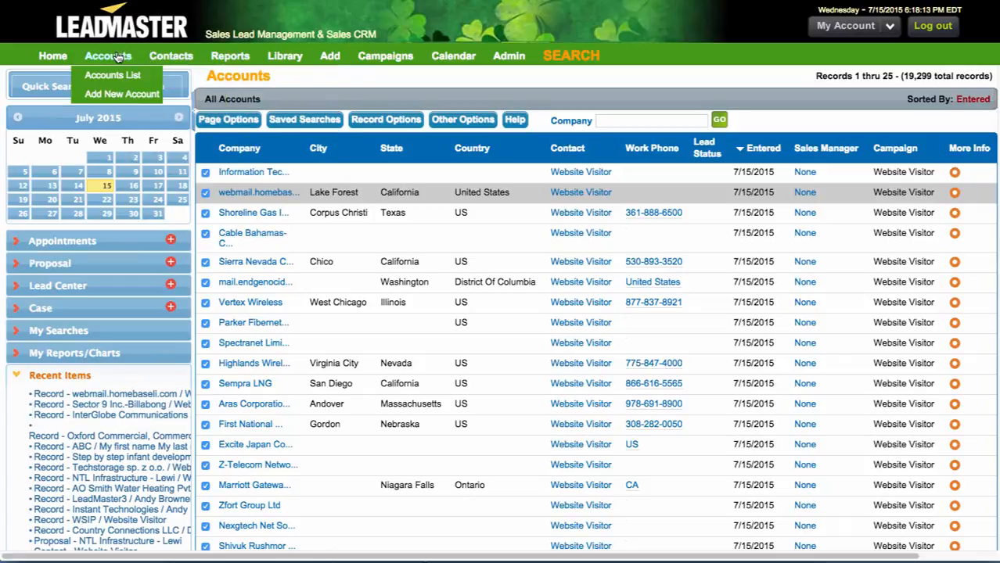
Reload the accounts list, select only the webmail.homebaseli.com record and open Update Records for it.
click(282, 213)
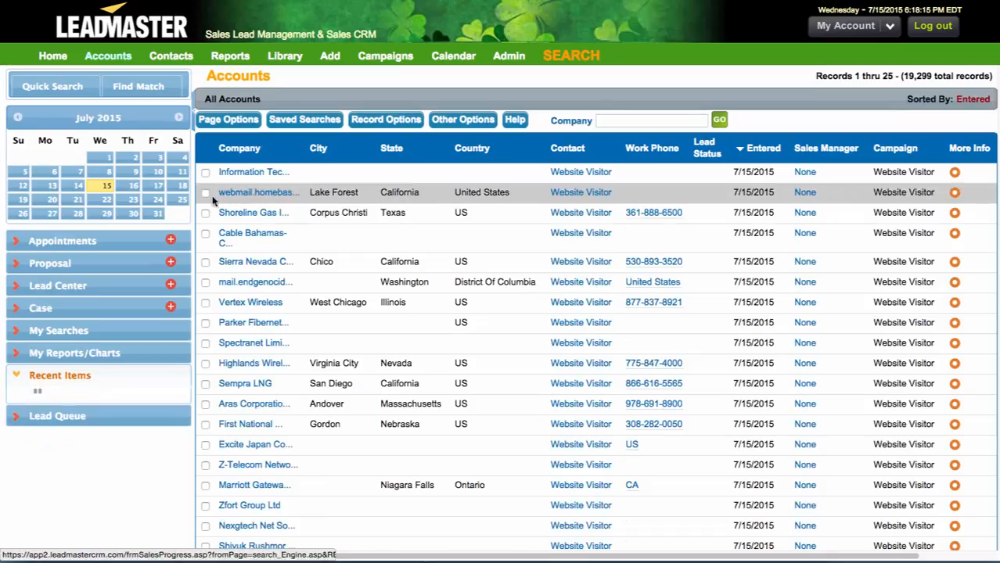
click(204, 192)
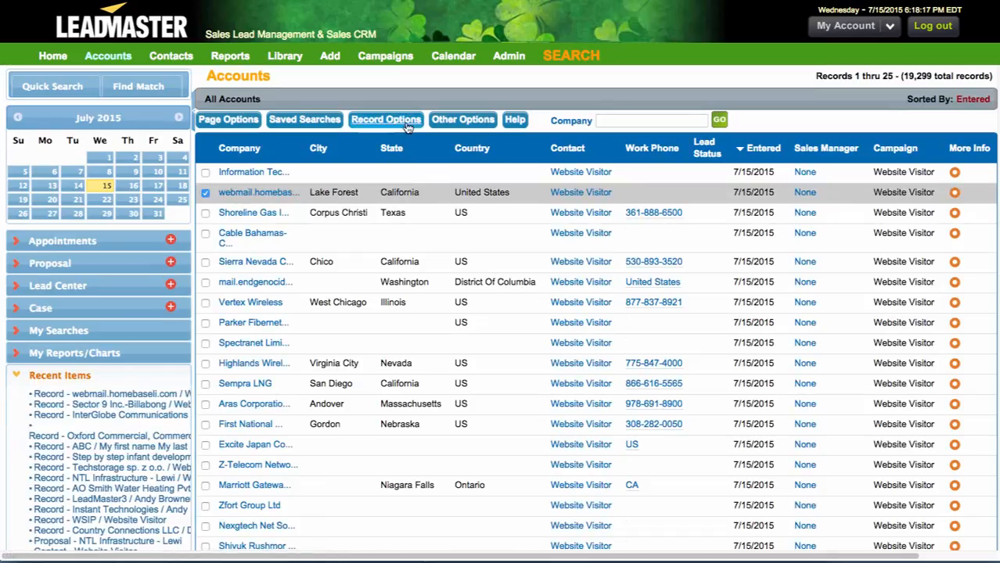
mouse_move(401, 123)
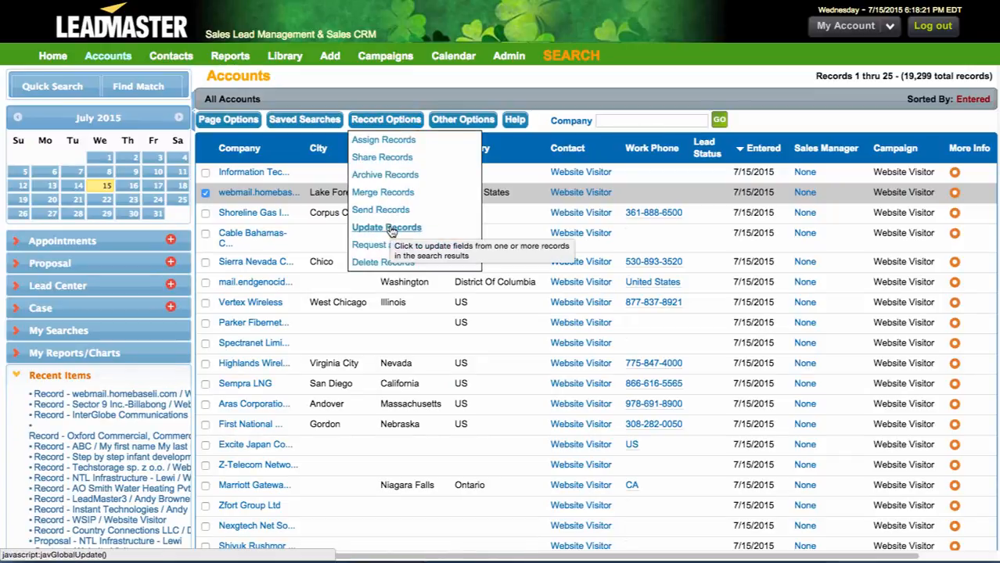
click(388, 228)
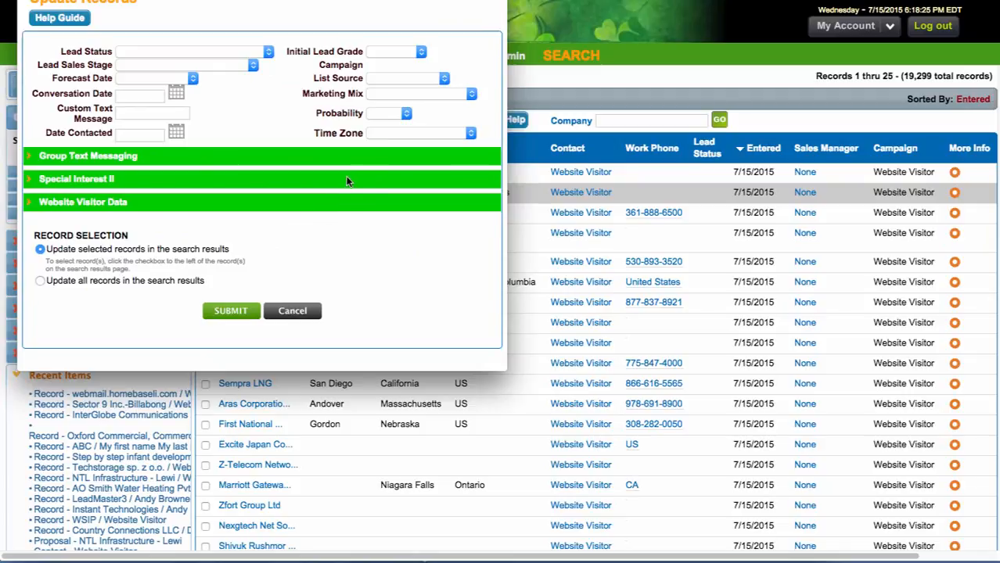
In the Group Text Messaging section of Update Records, set Group Text #1 to Send Text Message.
click(31, 160)
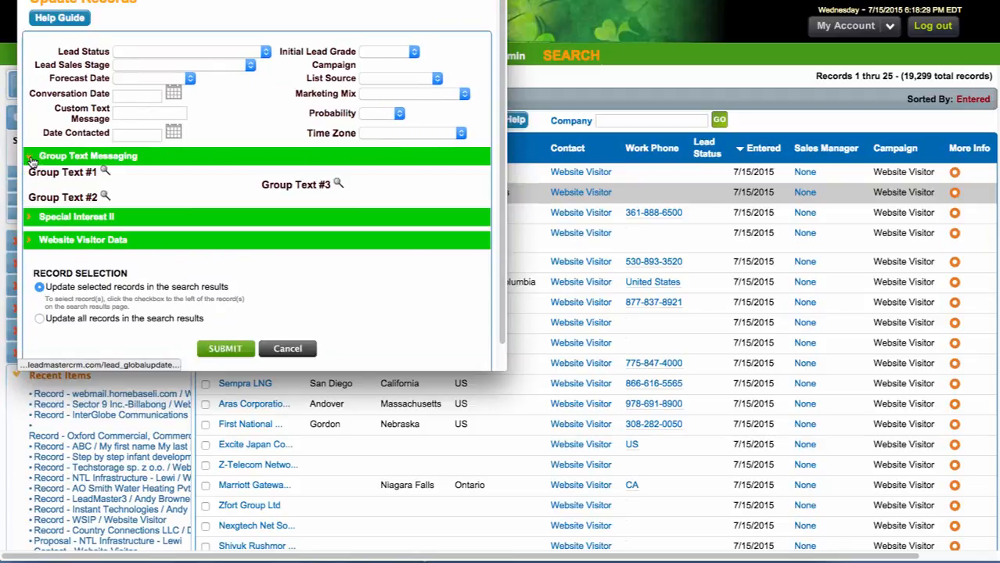
click(106, 173)
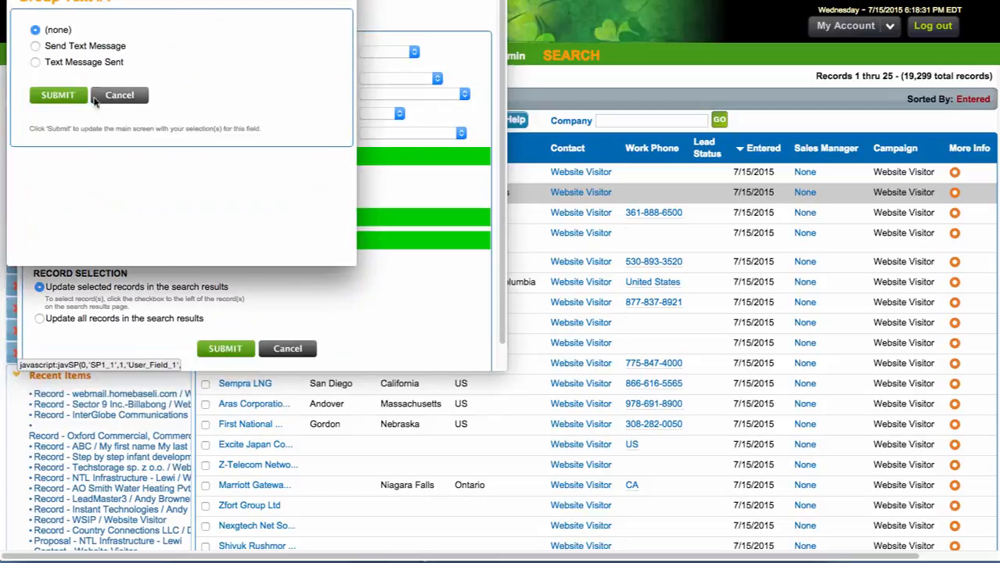
click(35, 46)
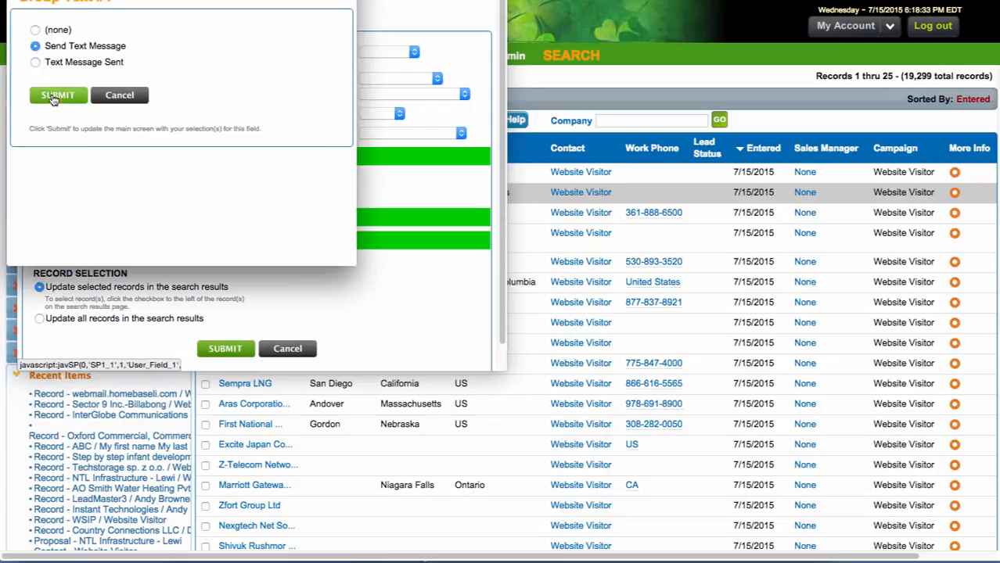
click(57, 97)
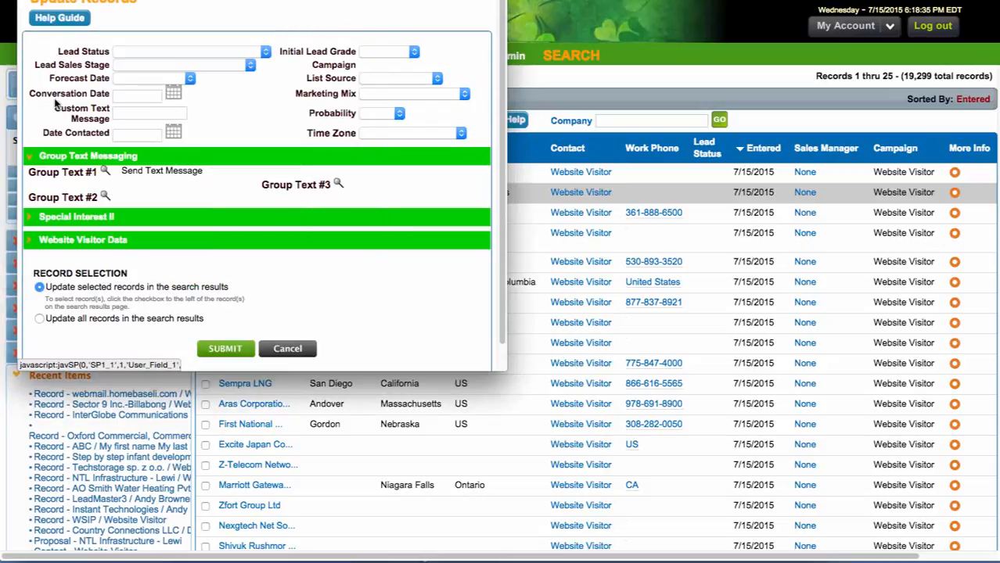
Submit the update for only the selected records in the search results, without adding comments.
drag(77, 286, 230, 289)
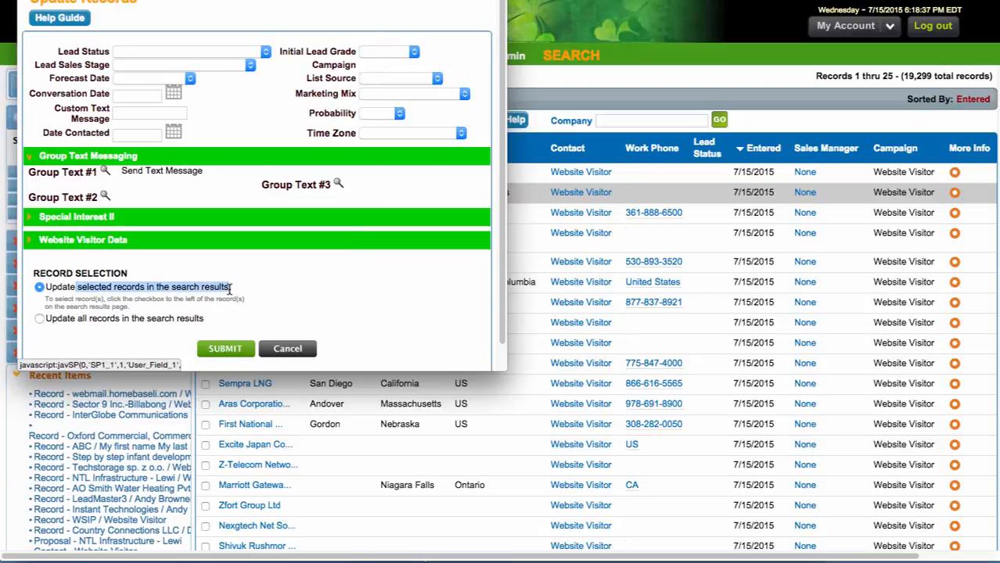
click(229, 353)
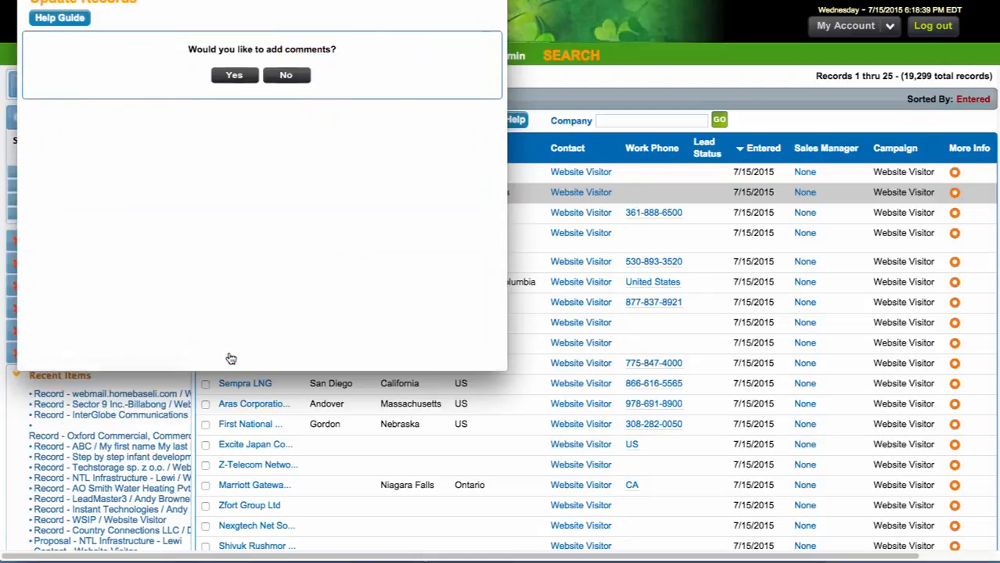
click(287, 75)
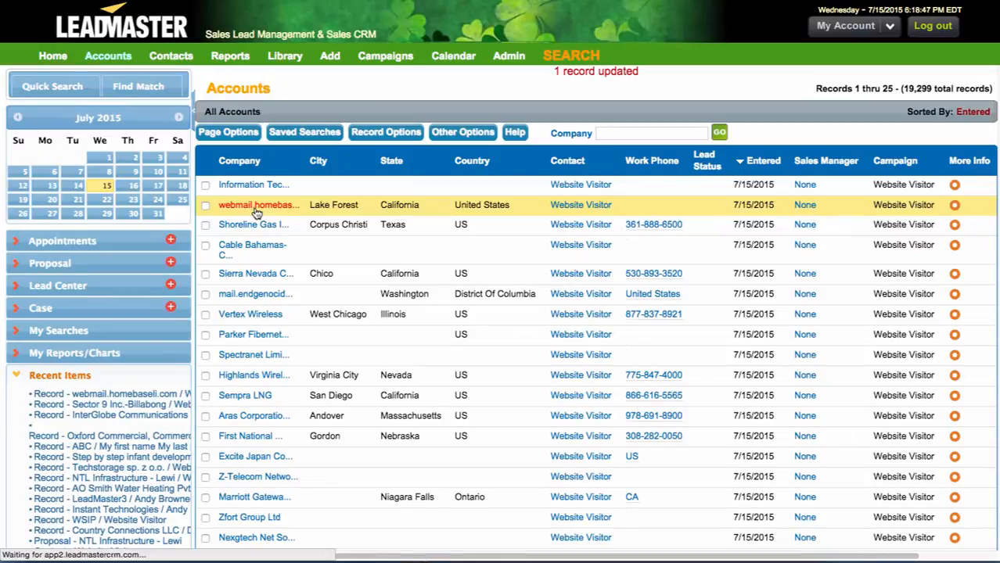
Open the webmail.homebaseli.com record and check its Group Text #1 value on the Sales Update page.
mouse_move(255, 211)
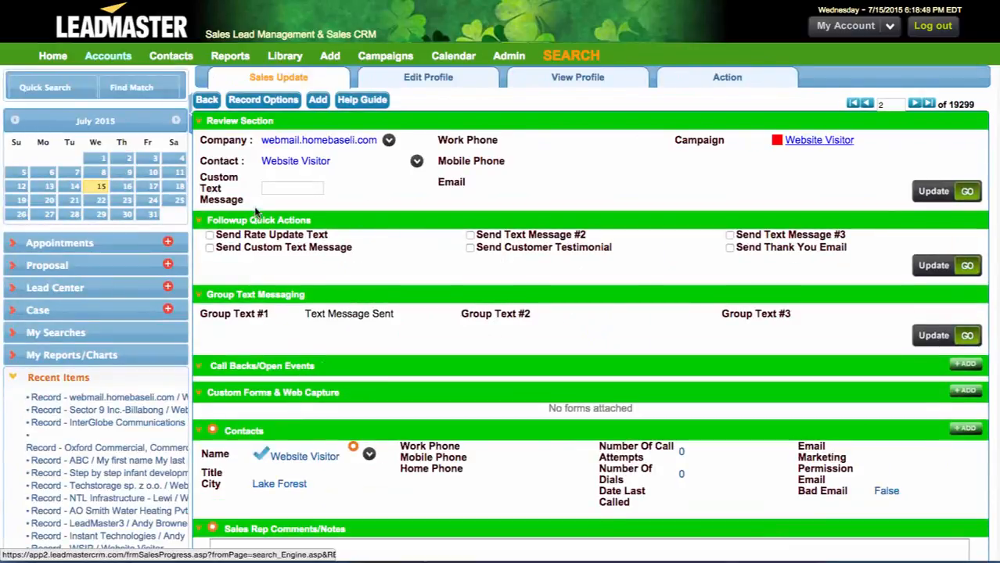
drag(305, 315, 406, 310)
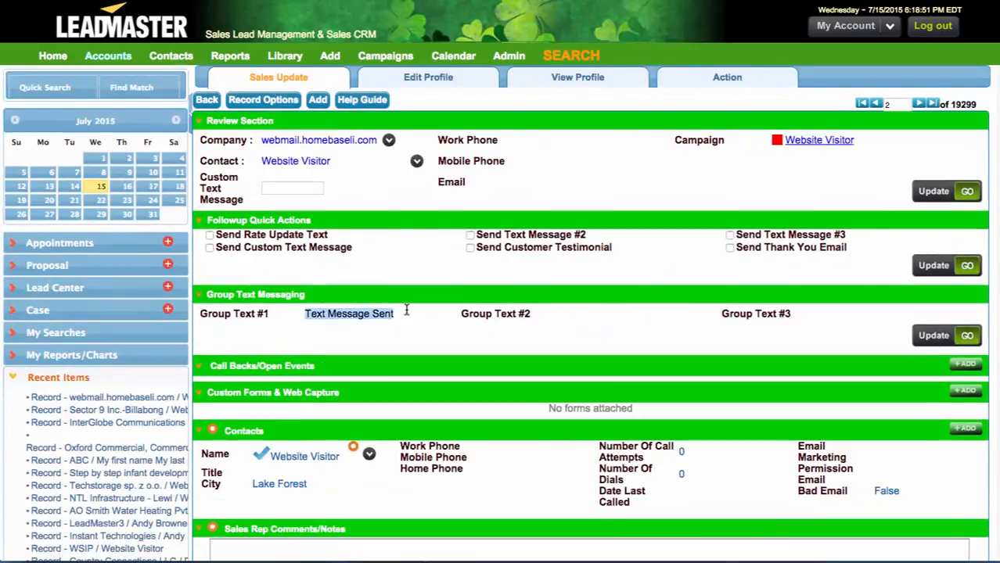